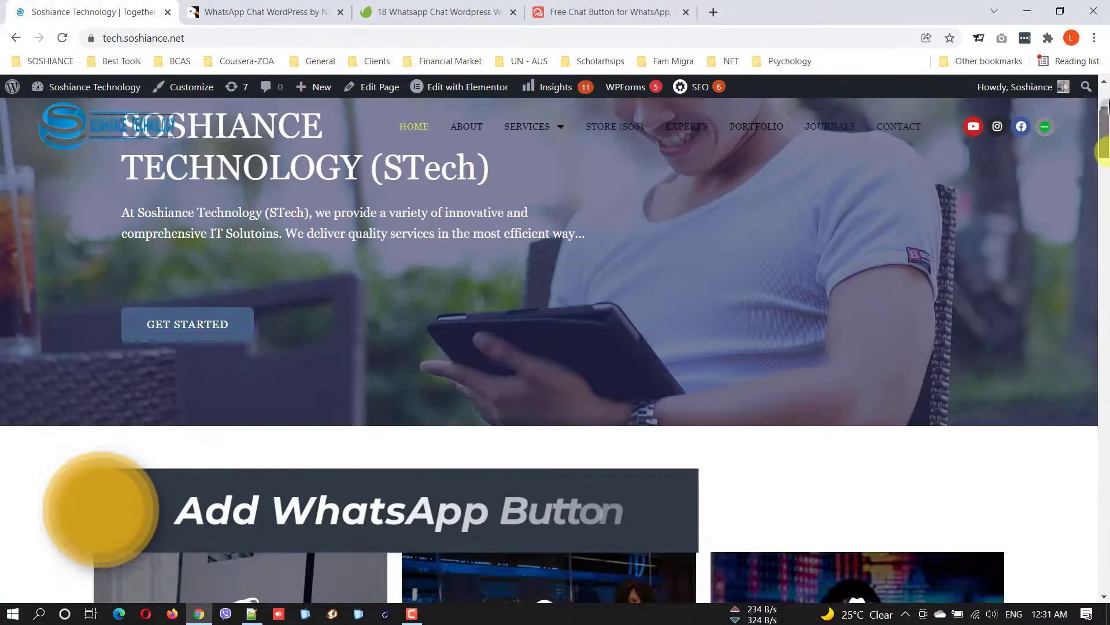
pyautogui.moveTo(1106, 109)
pyautogui.mouseDown()
pyautogui.moveTo(1104, 198)
pyautogui.moveTo(1104, 91)
pyautogui.mouseUp()
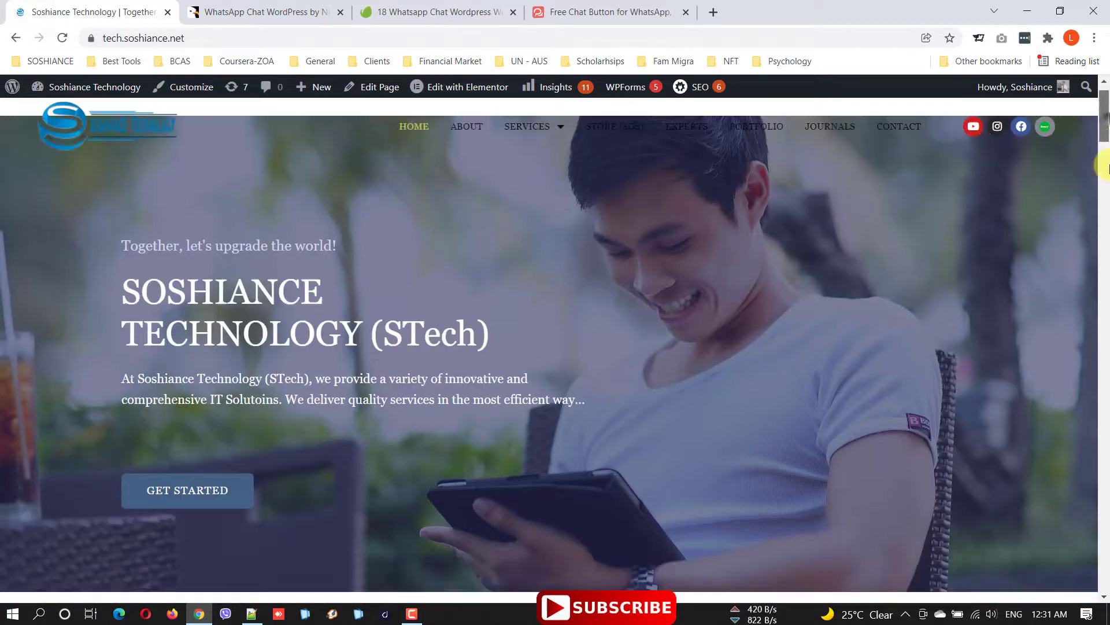
pyautogui.moveTo(1106, 125)
pyautogui.mouseDown()
pyautogui.moveTo(1105, 208)
pyautogui.moveTo(1106, 73)
pyautogui.mouseUp()
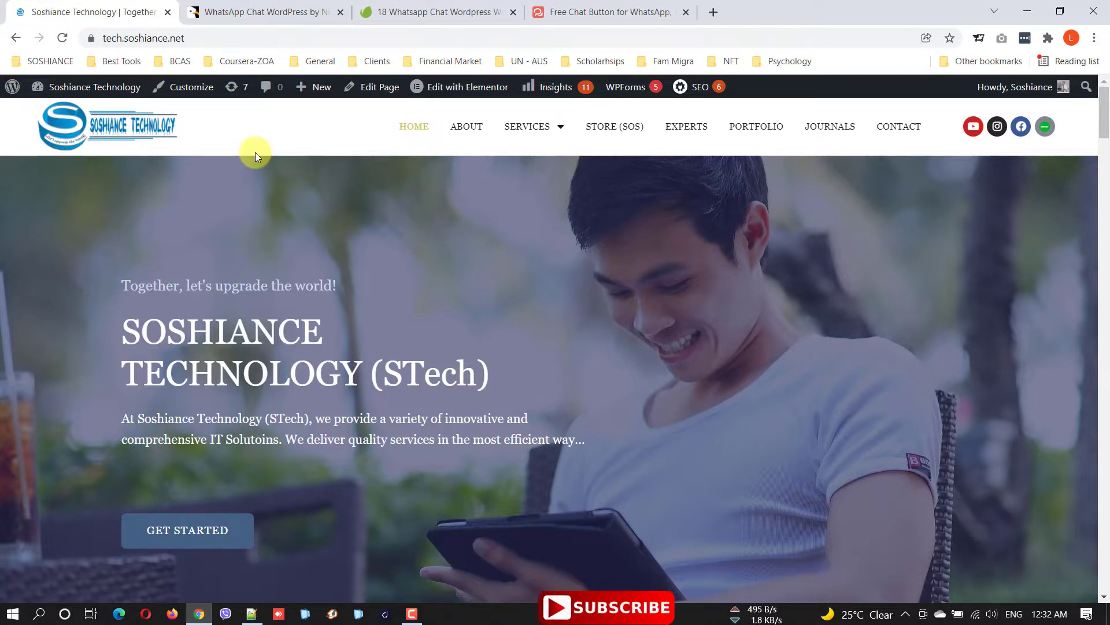
# Review the $25 CodeCanyon WhatsApp Chat plugin, then the Envato Elements WhatsApp chat results
pyautogui.click(300, 12)
pyautogui.click(548, 232)
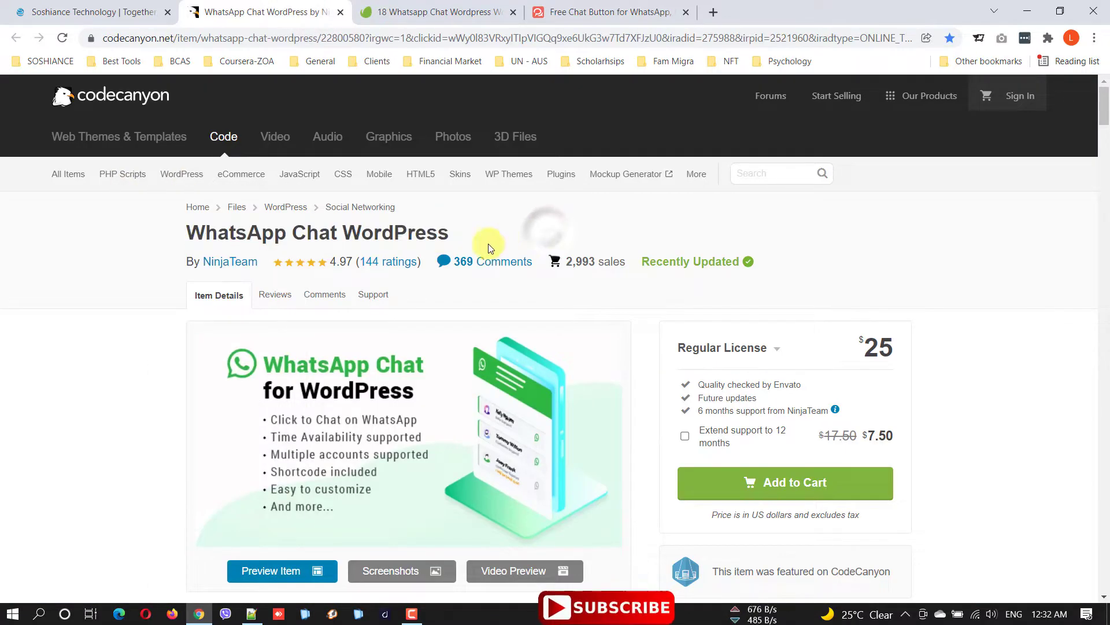
pyautogui.moveTo(463, 242); pyautogui.dragTo(115, 232)
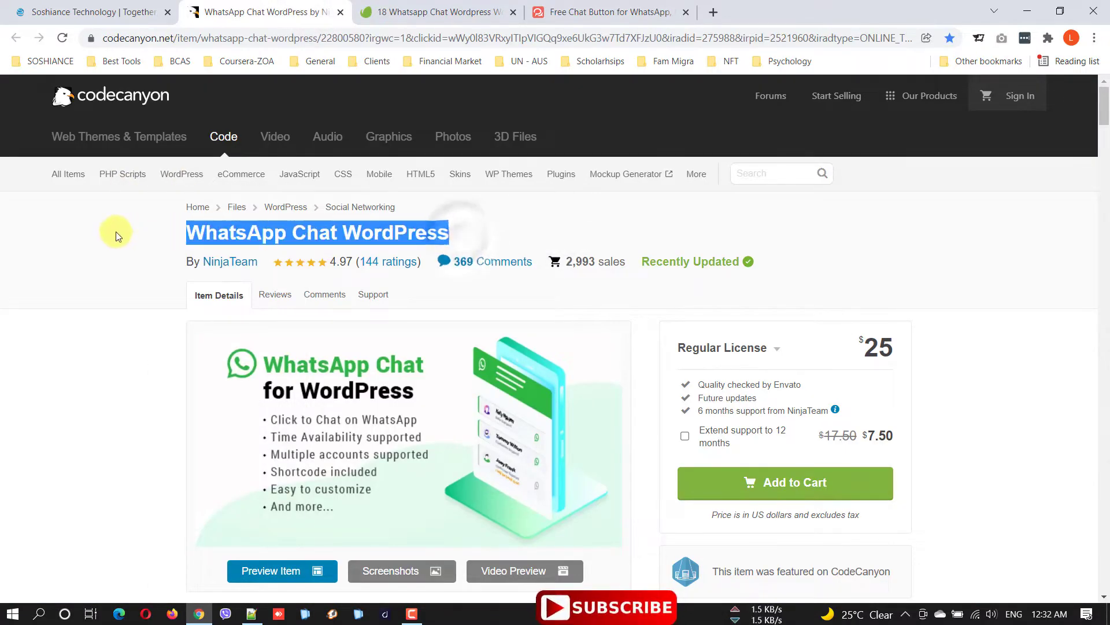
pyautogui.click(187, 232)
pyautogui.moveTo(199, 231); pyautogui.dragTo(471, 229)
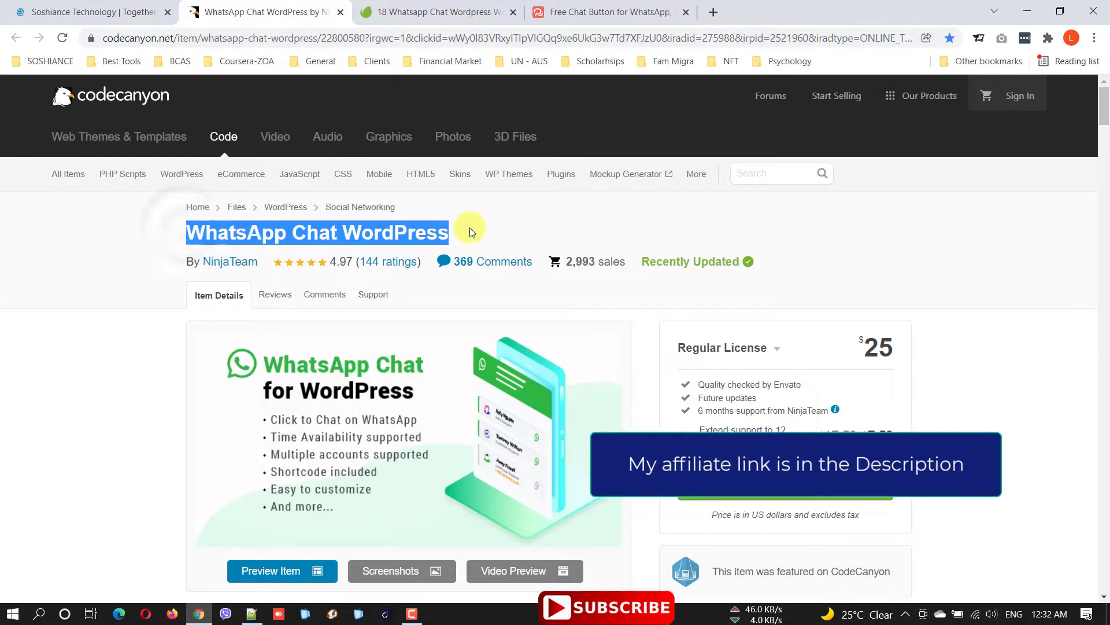
pyautogui.click(550, 233)
pyautogui.moveTo(520, 416)
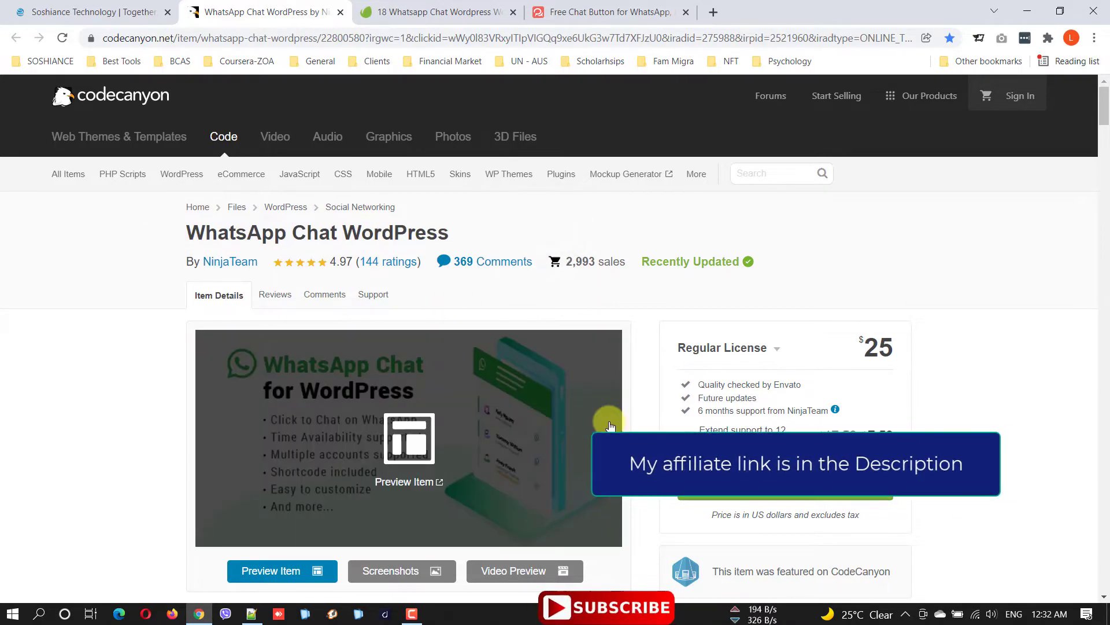
pyautogui.scroll(-1, 555, 347)
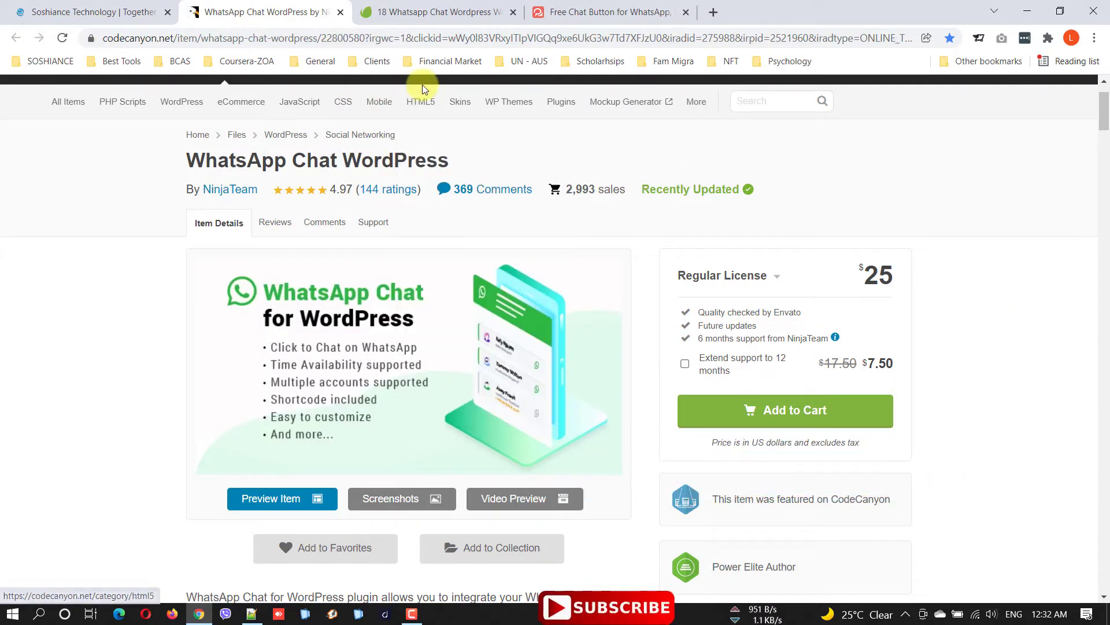
pyautogui.hotkey('ctrl', 'Tab')
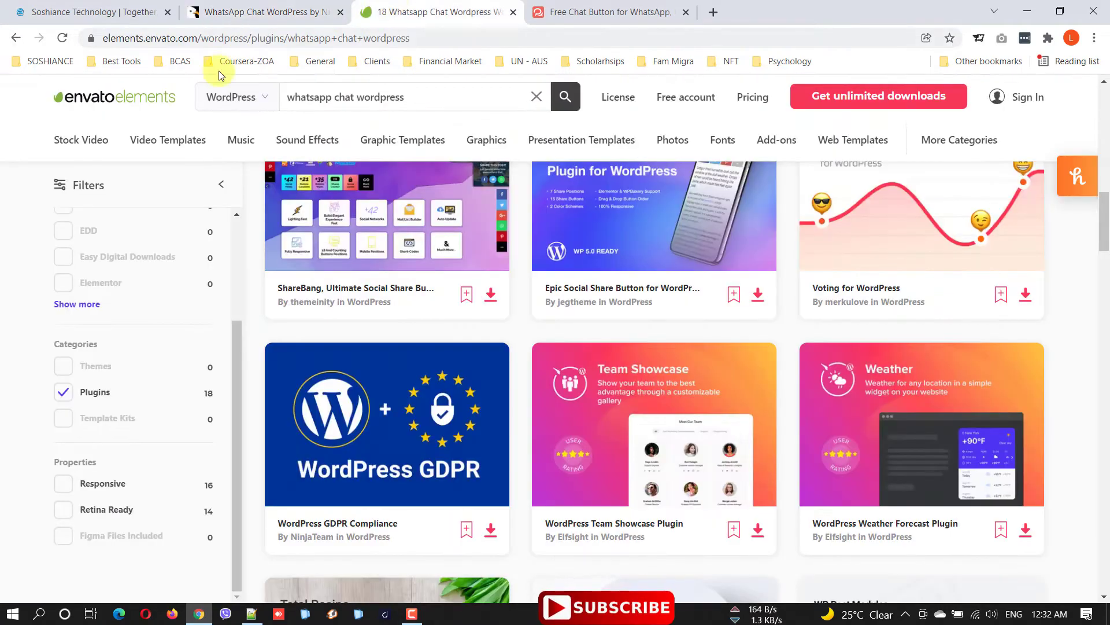
pyautogui.click(489, 94)
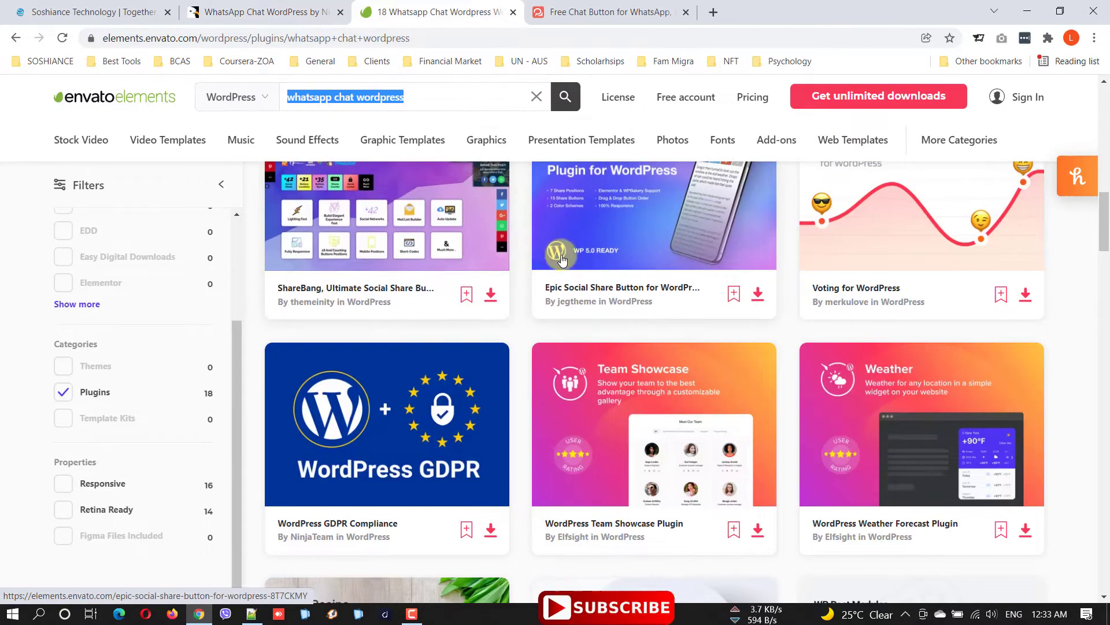
pyautogui.scroll(-4, 894, 319)
pyautogui.scroll(2, 894, 318)
pyautogui.scroll(2, 854, 303)
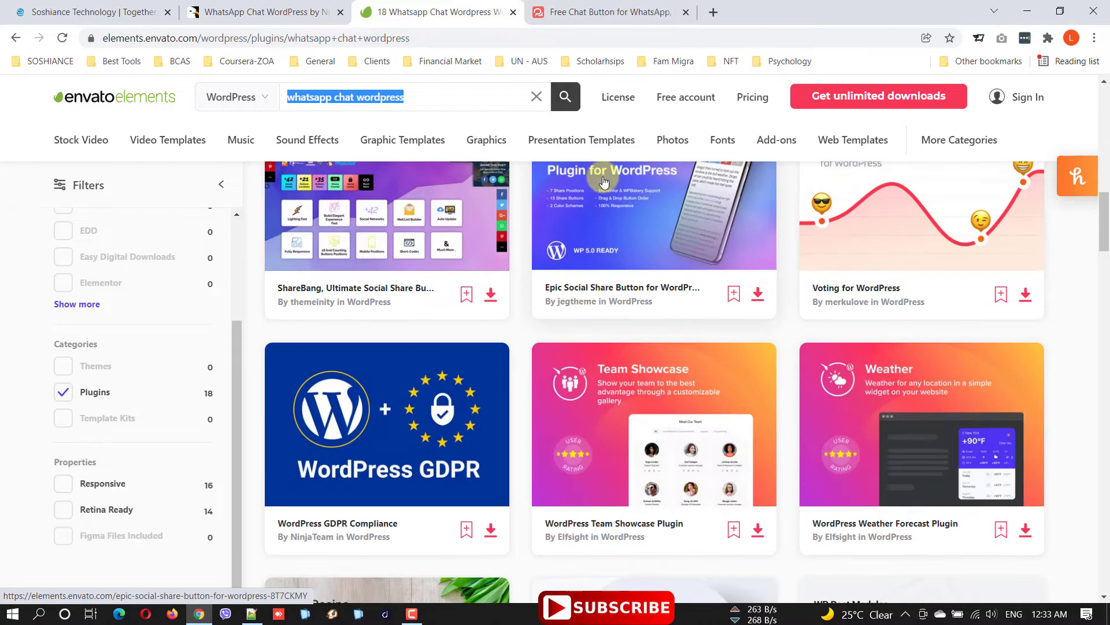
# Open the getbutton.io free chat-button builder and select its web address
pyautogui.click(558, 7)
pyautogui.moveTo(174, 38); pyautogui.dragTo(41, 38)
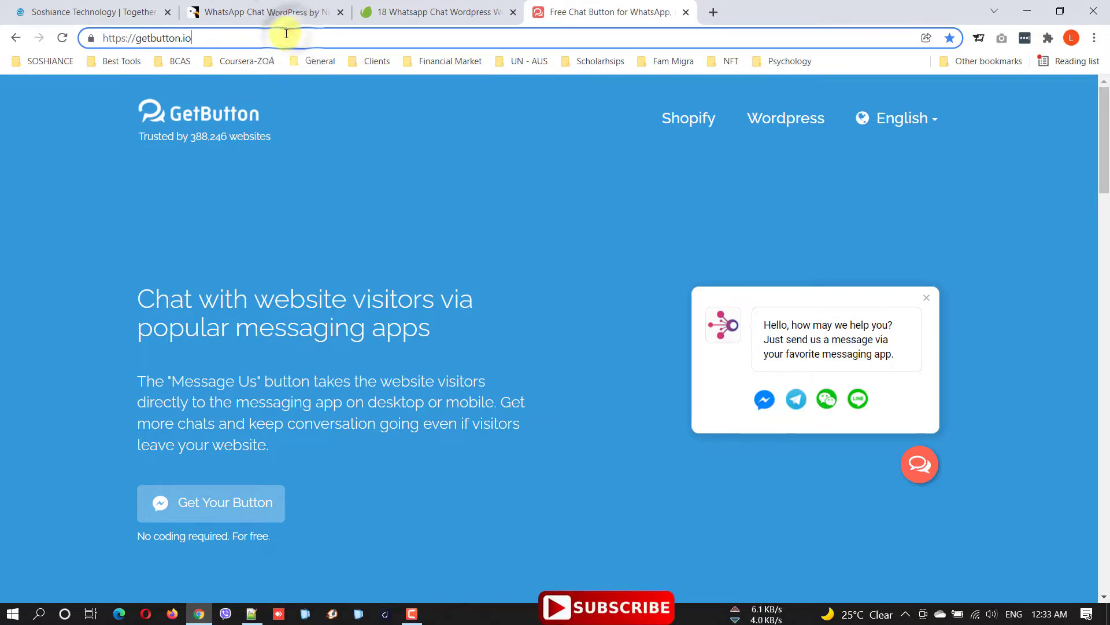
pyautogui.hotkey('ctrl', 'a')
pyautogui.click(221, 38)
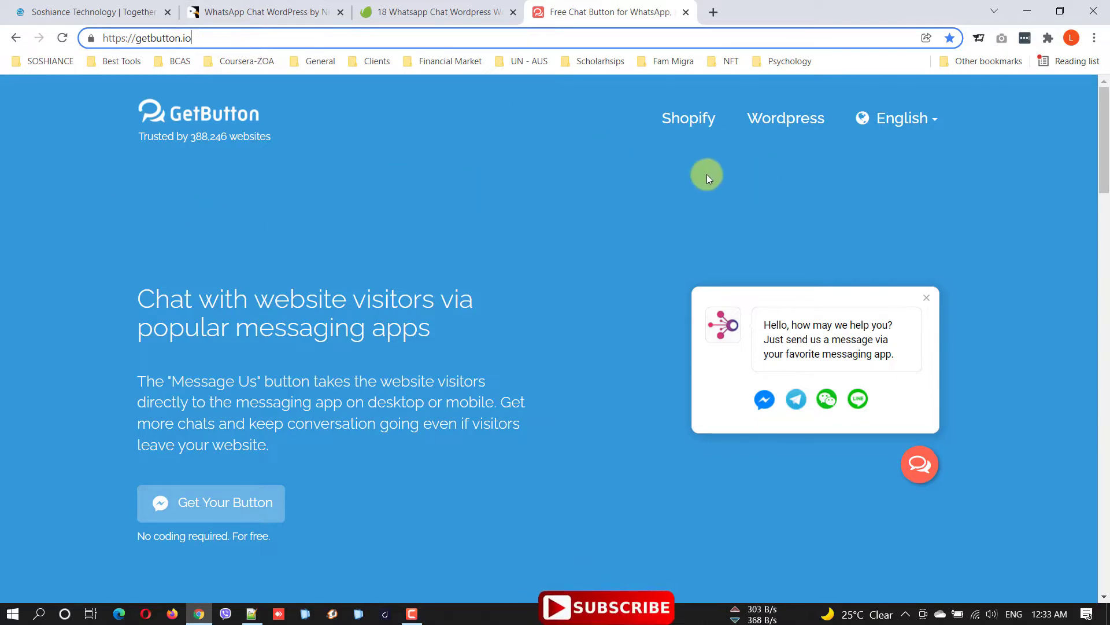
pyautogui.moveTo(1103, 143); pyautogui.dragTo(1108, 165)
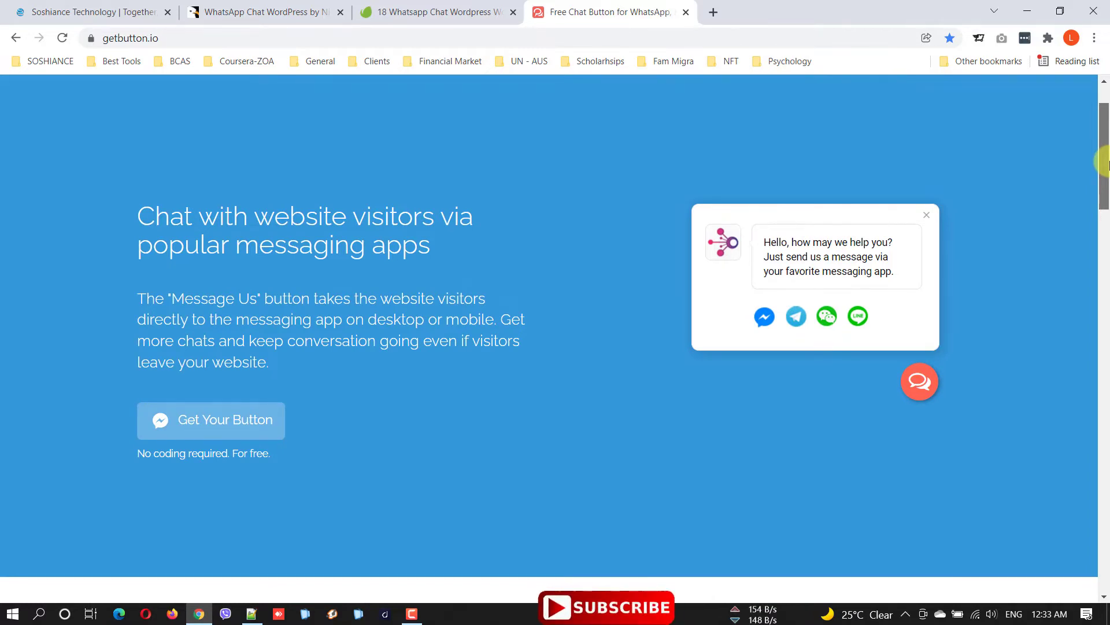
pyautogui.moveTo(1106, 164); pyautogui.dragTo(1101, 144)
pyautogui.click(208, 35)
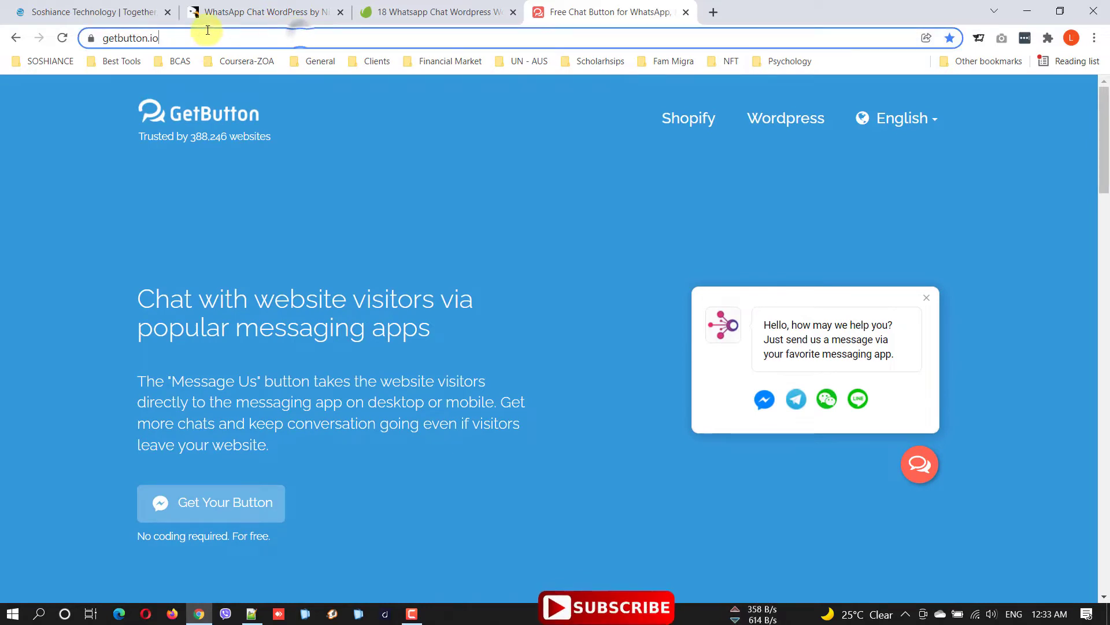
pyautogui.moveTo(208, 30); pyautogui.dragTo(2, 26)
pyautogui.moveTo(1103, 146); pyautogui.dragTo(1106, 263)
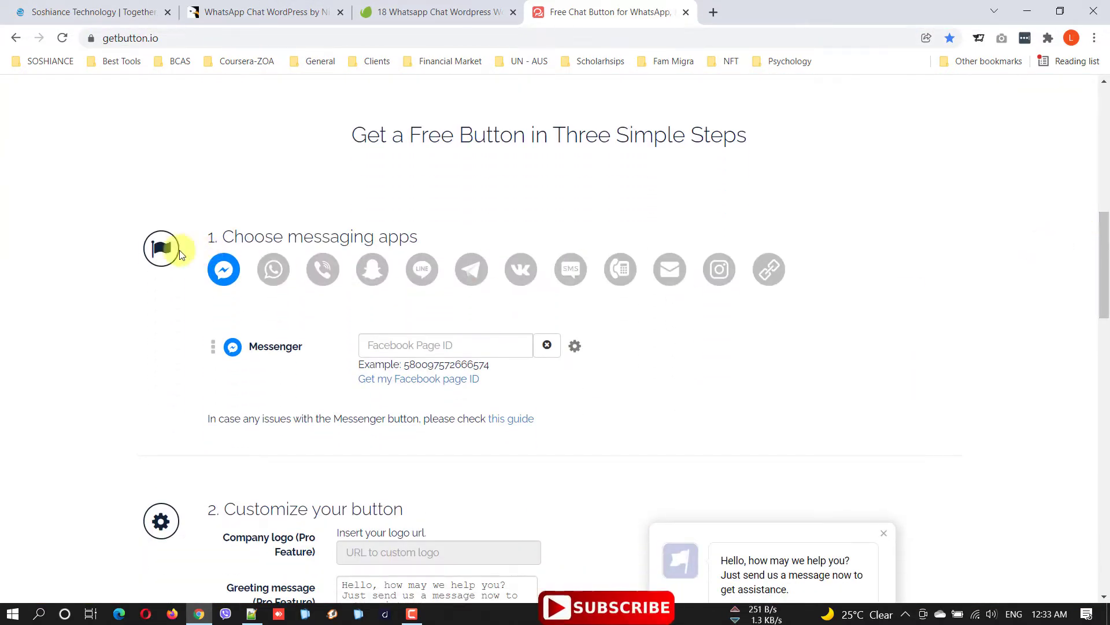
# Add WhatsApp with its phone number and deselect Messenger
pyautogui.moveTo(227, 240); pyautogui.dragTo(581, 235)
pyautogui.click(223, 268)
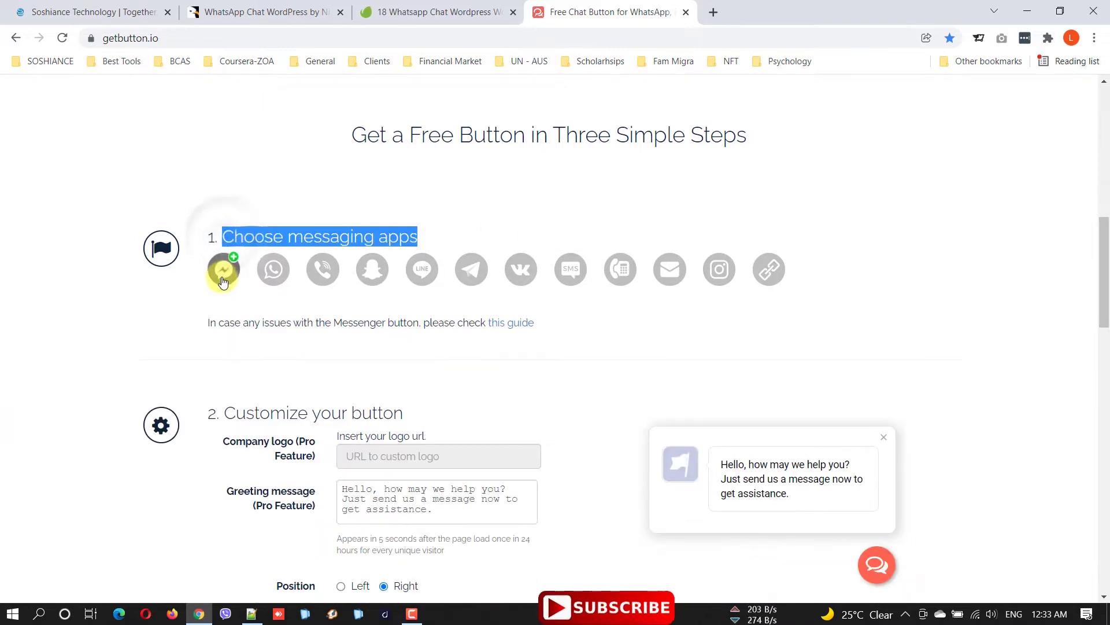
pyautogui.click(272, 277)
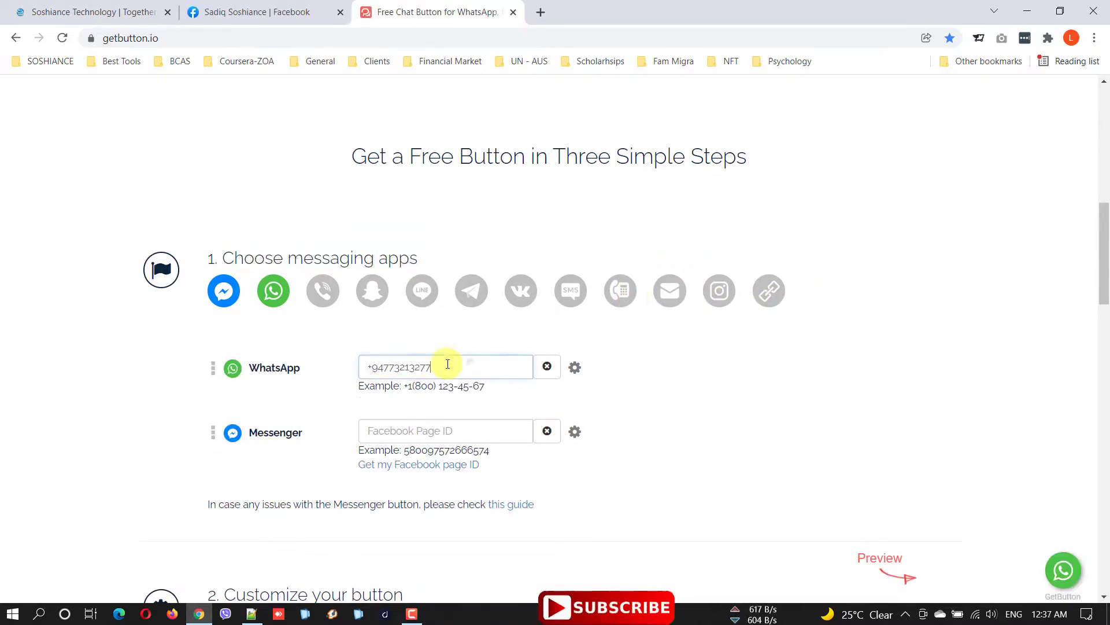
pyautogui.moveTo(446, 368); pyautogui.dragTo(223, 364)
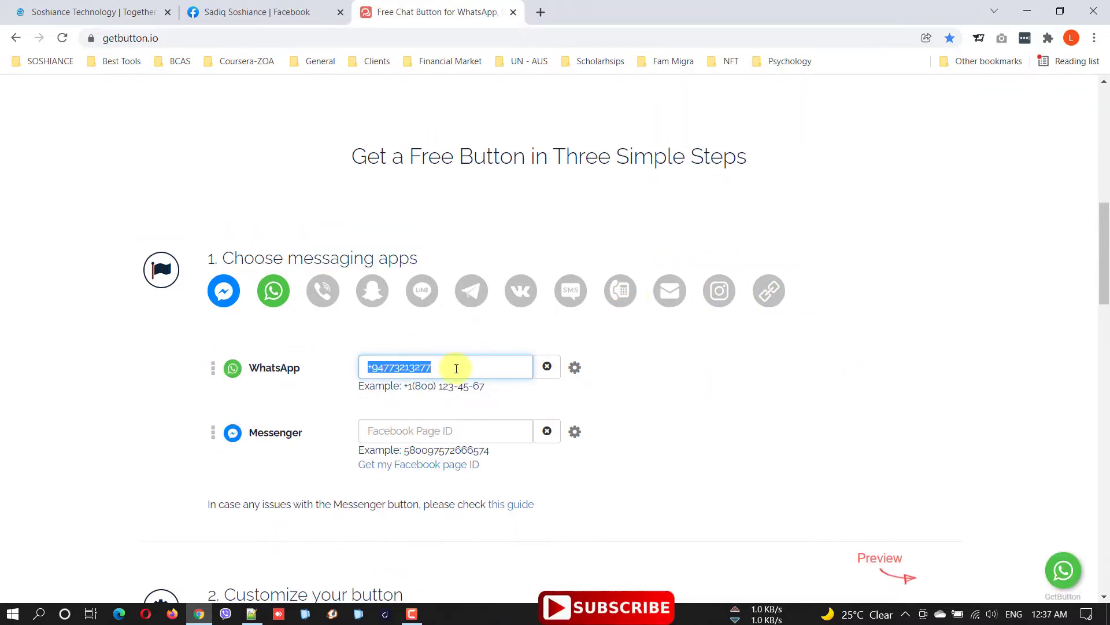
pyautogui.moveTo(489, 366); pyautogui.dragTo(298, 365)
pyautogui.click(461, 363)
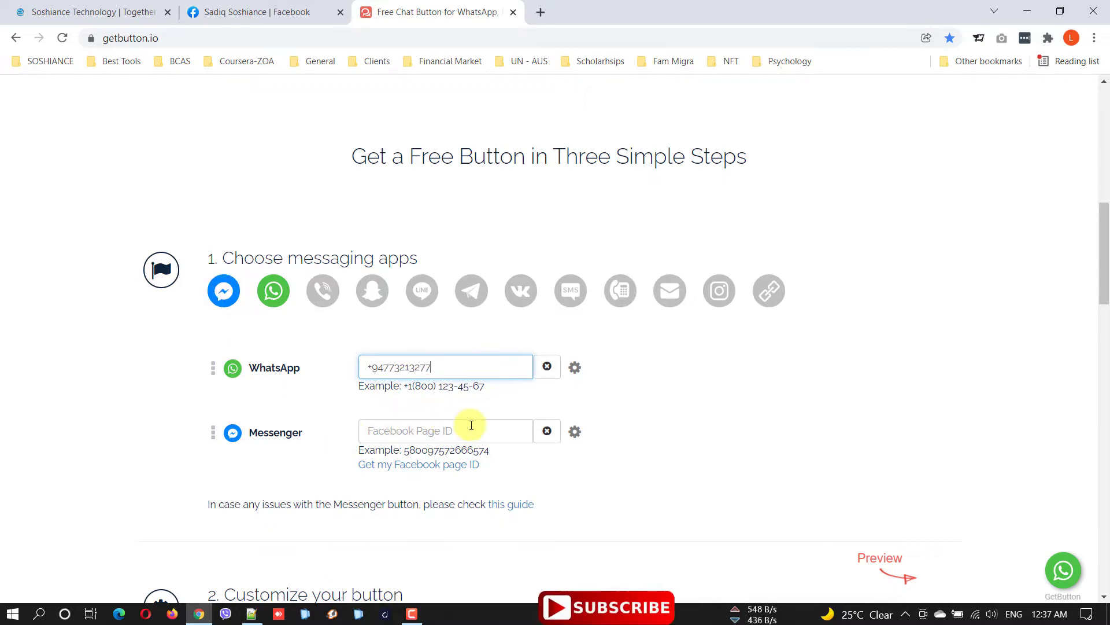
pyautogui.click(233, 284)
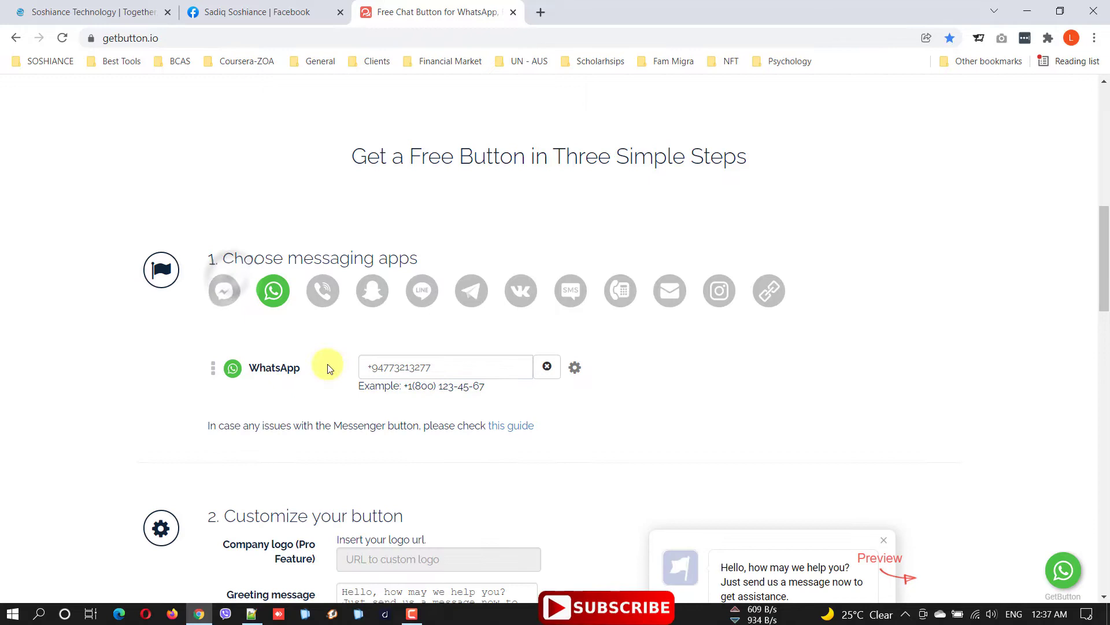
pyautogui.scroll(-3, 521, 385)
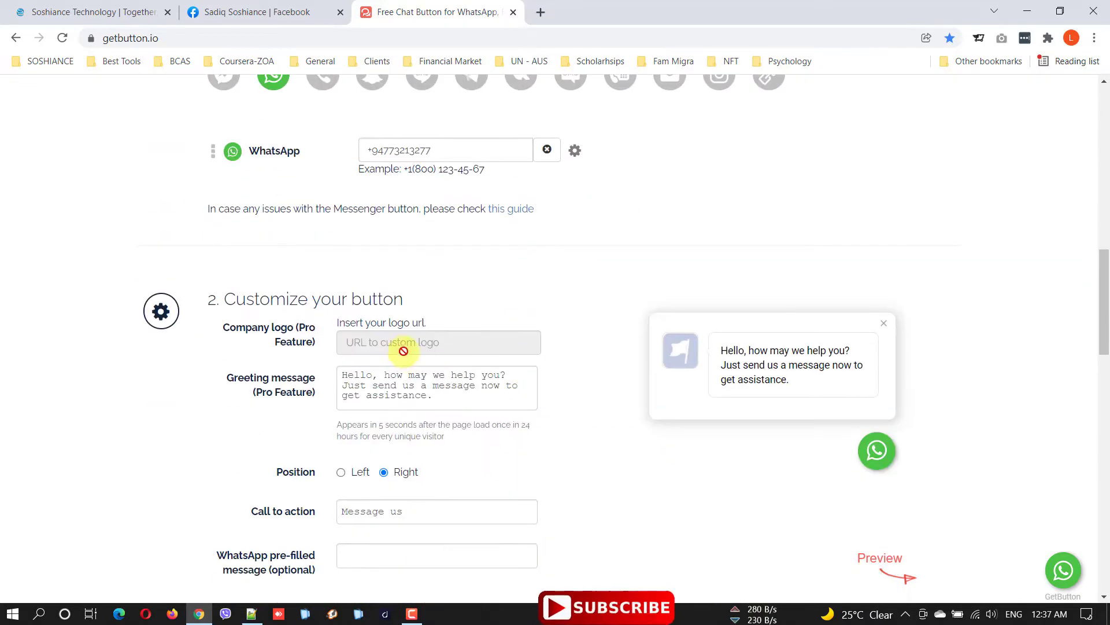
pyautogui.scroll(-1, 529, 324)
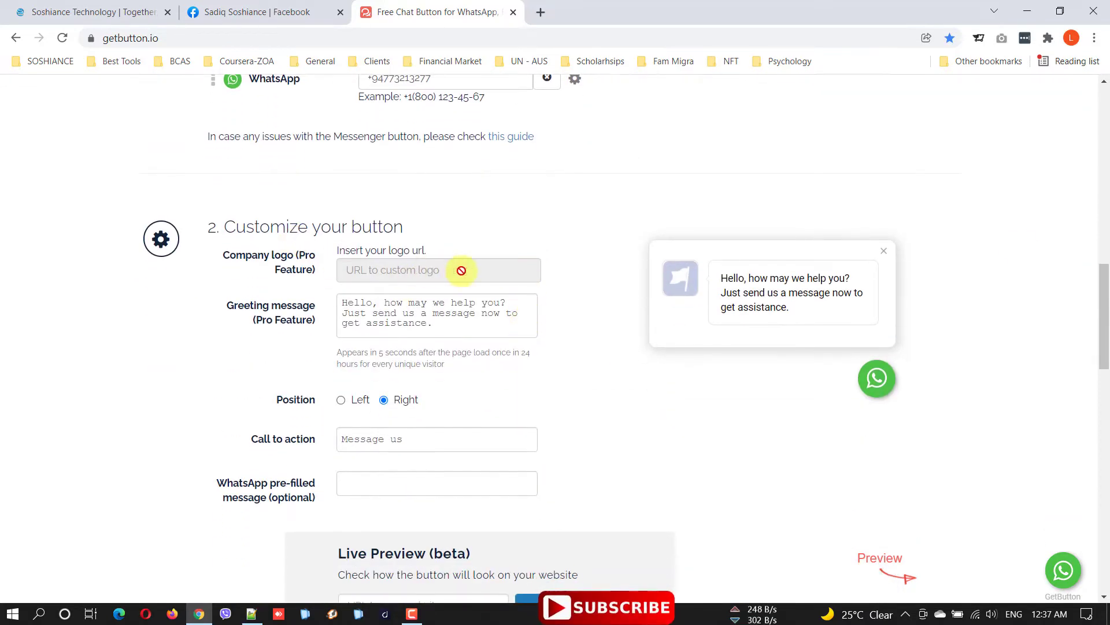
pyautogui.moveTo(1102, 301); pyautogui.dragTo(1100, 336)
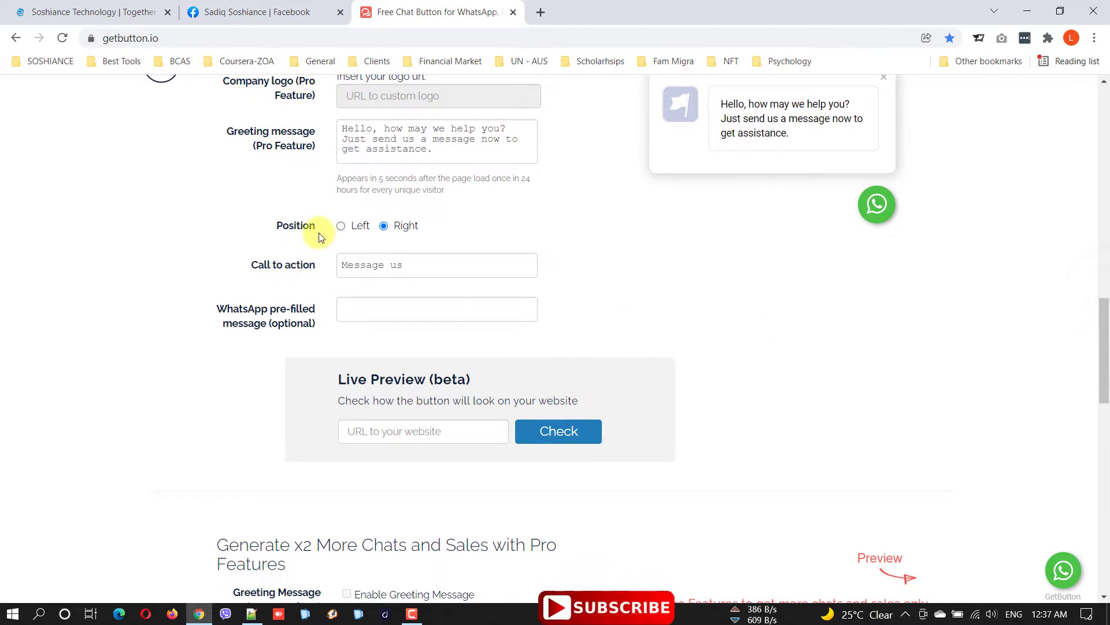
pyautogui.tripleClick(430, 265)
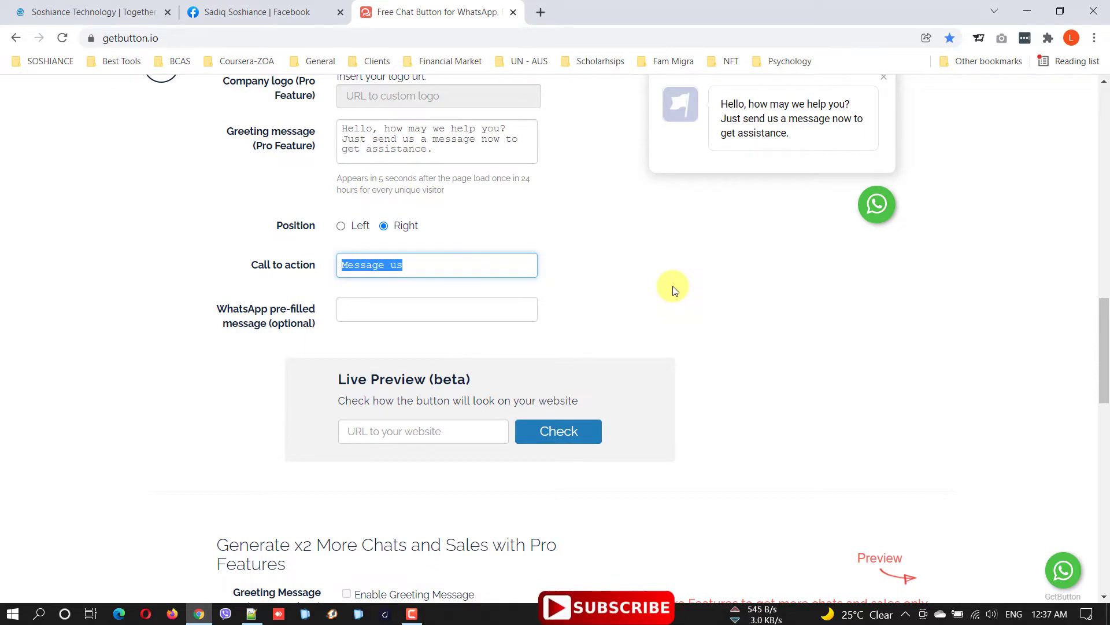
pyautogui.click(366, 308)
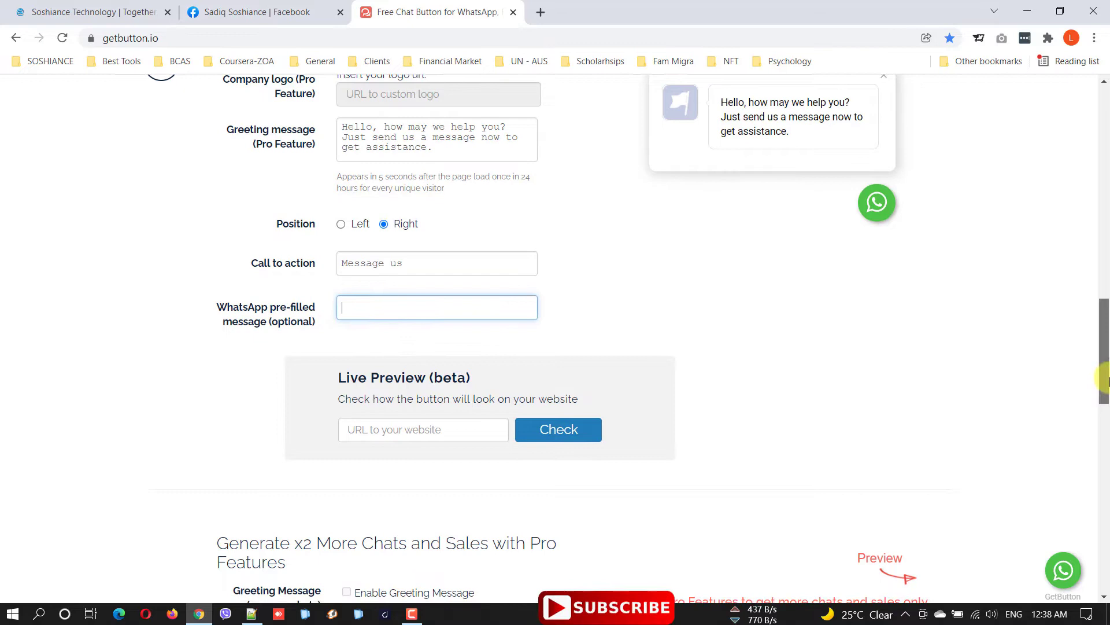
pyautogui.scroll(-1, 664, 347)
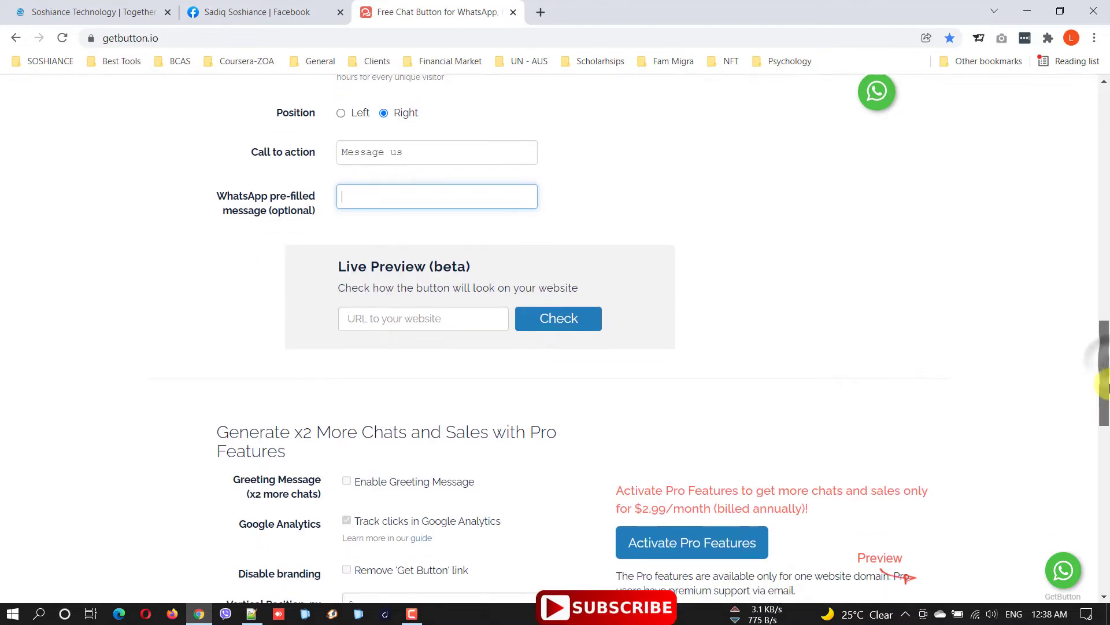
# Live-preview the button on the Soshiance Technology site in desktop and mobile, then close it
pyautogui.click(468, 318)
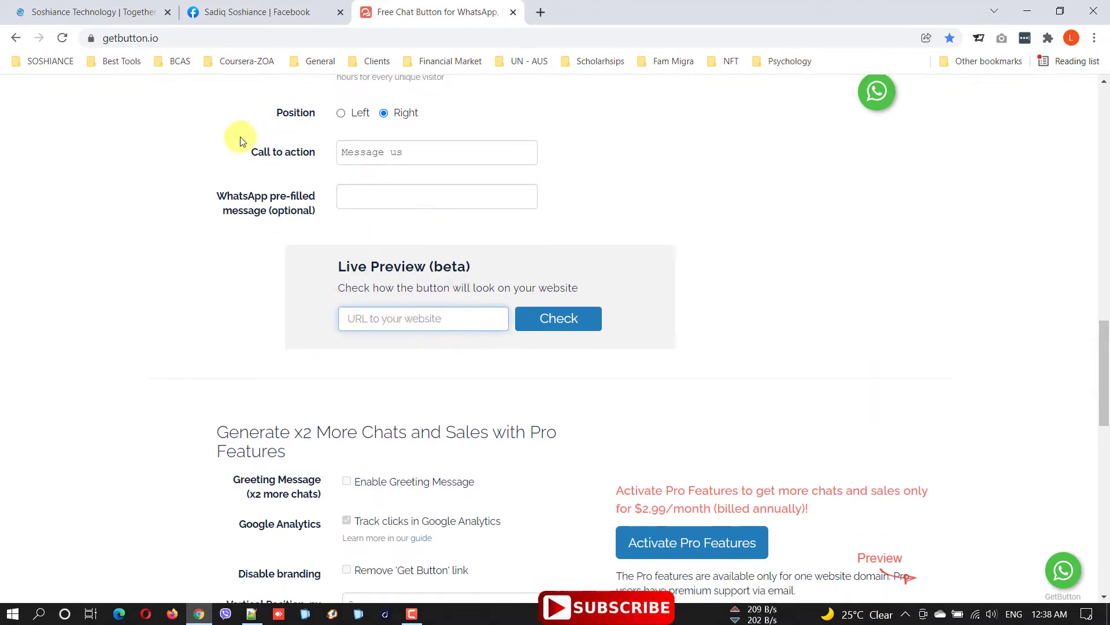
pyautogui.click(95, 11)
pyautogui.click(205, 37)
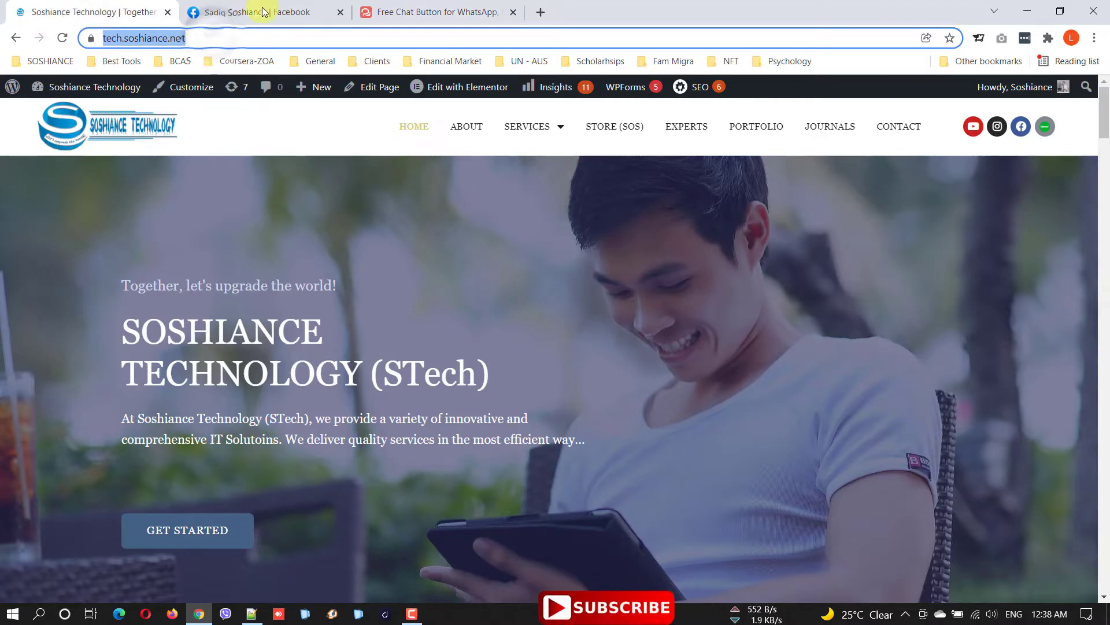
pyautogui.click(438, 11)
pyautogui.click(397, 318)
pyautogui.write('https://tech.soshiance.net/')
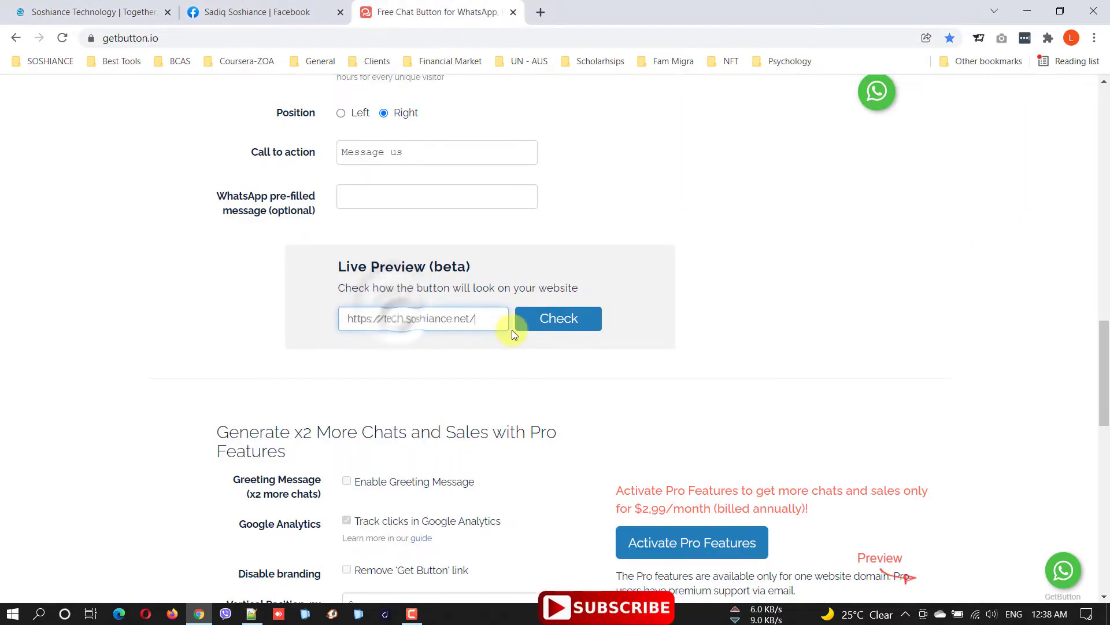
pyautogui.click(569, 319)
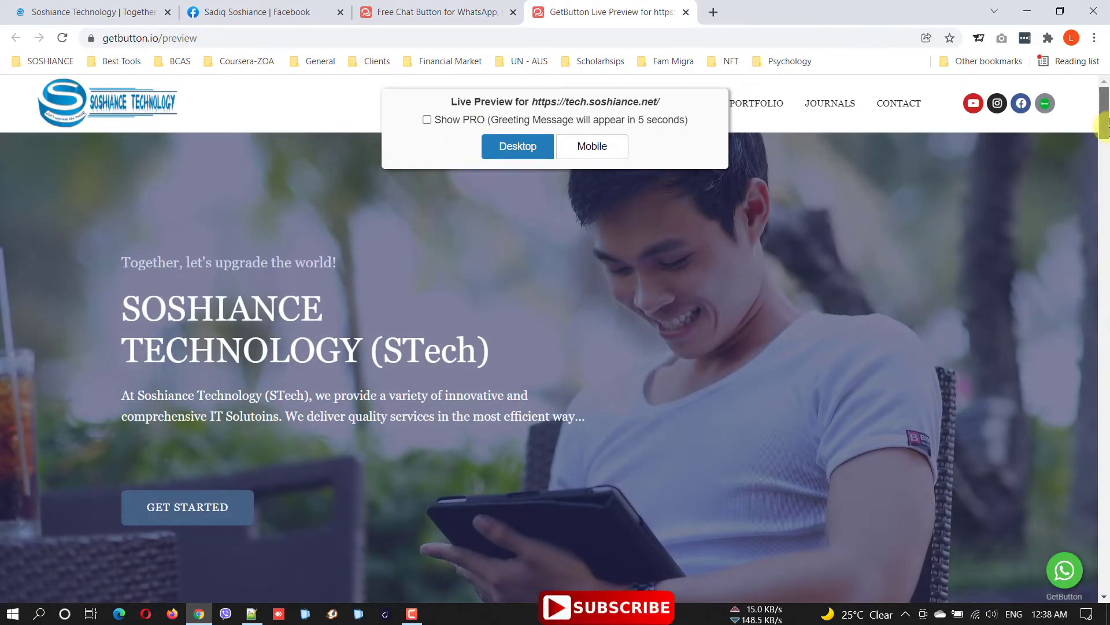
pyautogui.scroll(-4, 1102, 139)
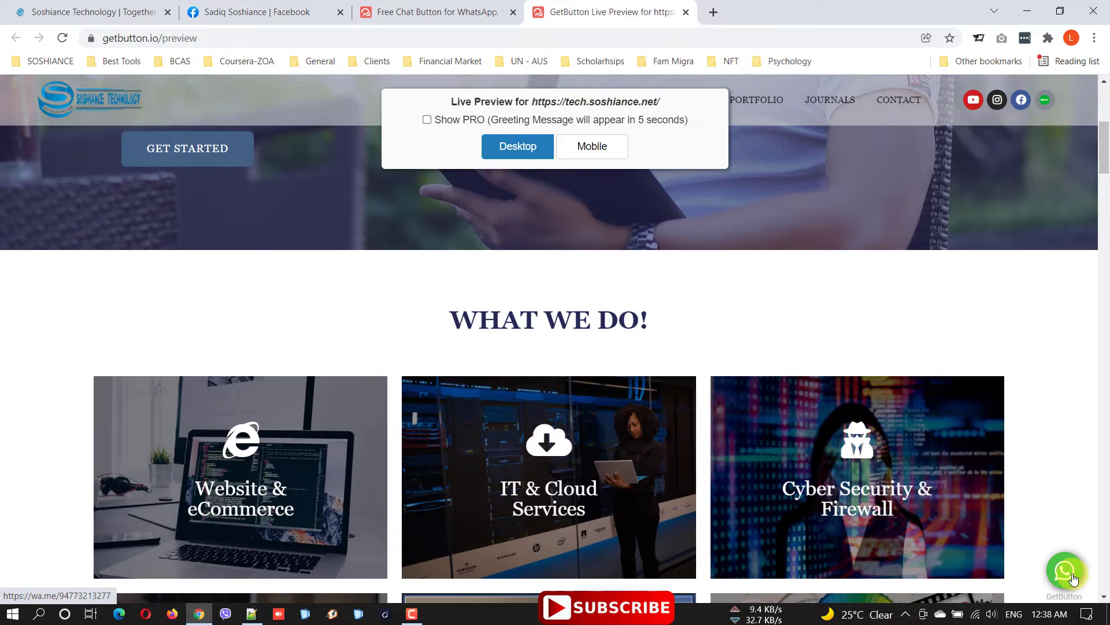
pyautogui.click(592, 147)
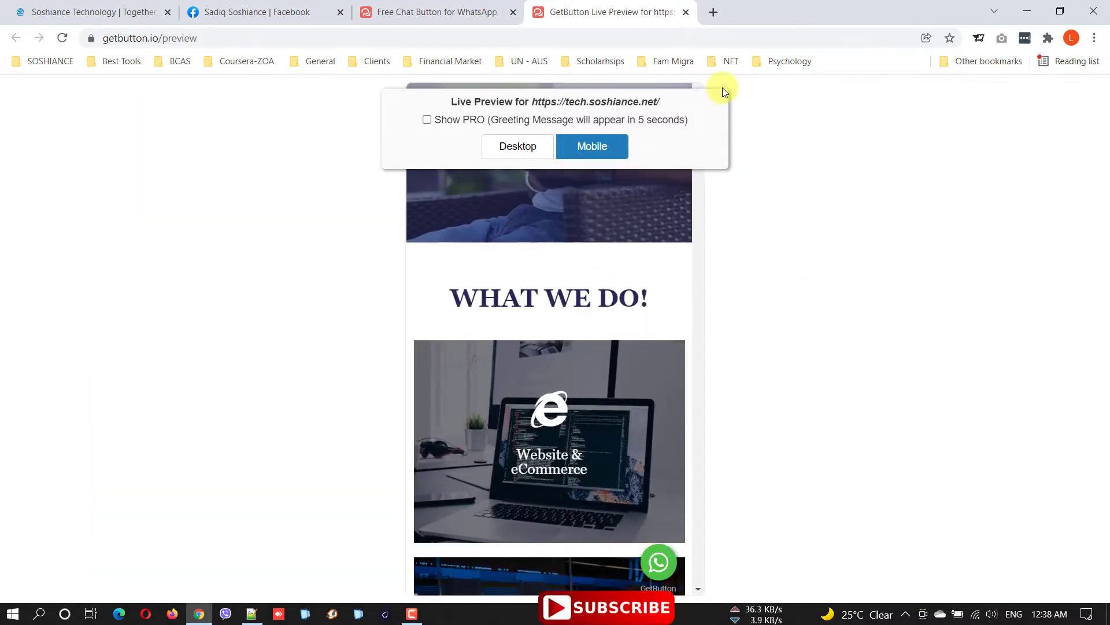
pyautogui.click(686, 13)
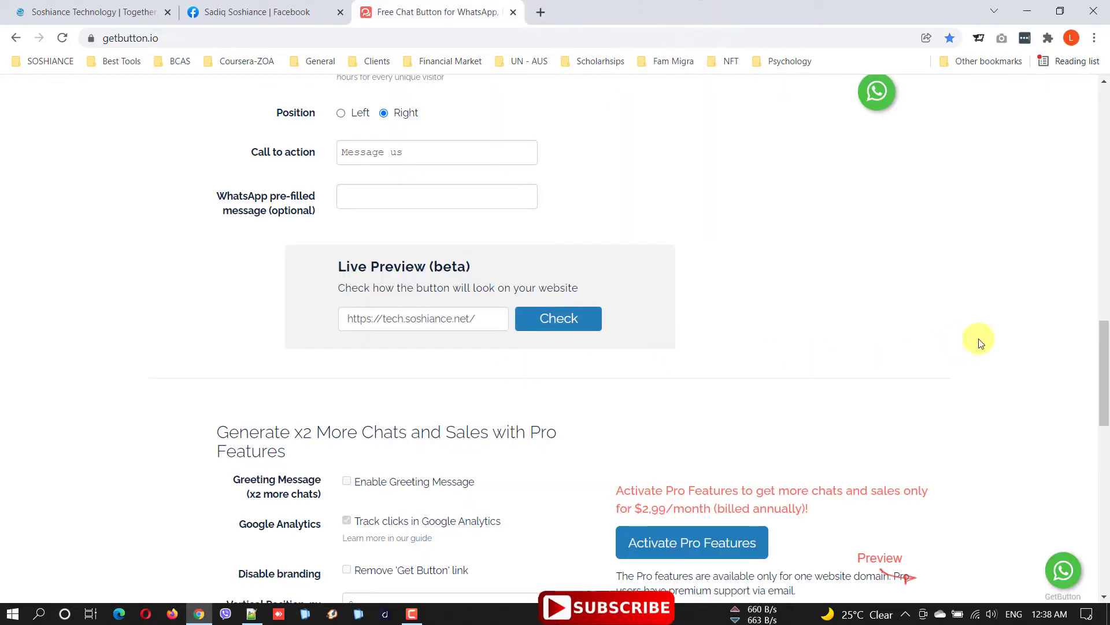
pyautogui.moveTo(1103, 373)
pyautogui.mouseDown()
pyautogui.moveTo(1103, 546)
pyautogui.moveTo(1104, 533)
pyautogui.mouseUp()
# Enter the email, decline update emails, then generate and copy the button code
pyautogui.click(274, 281)
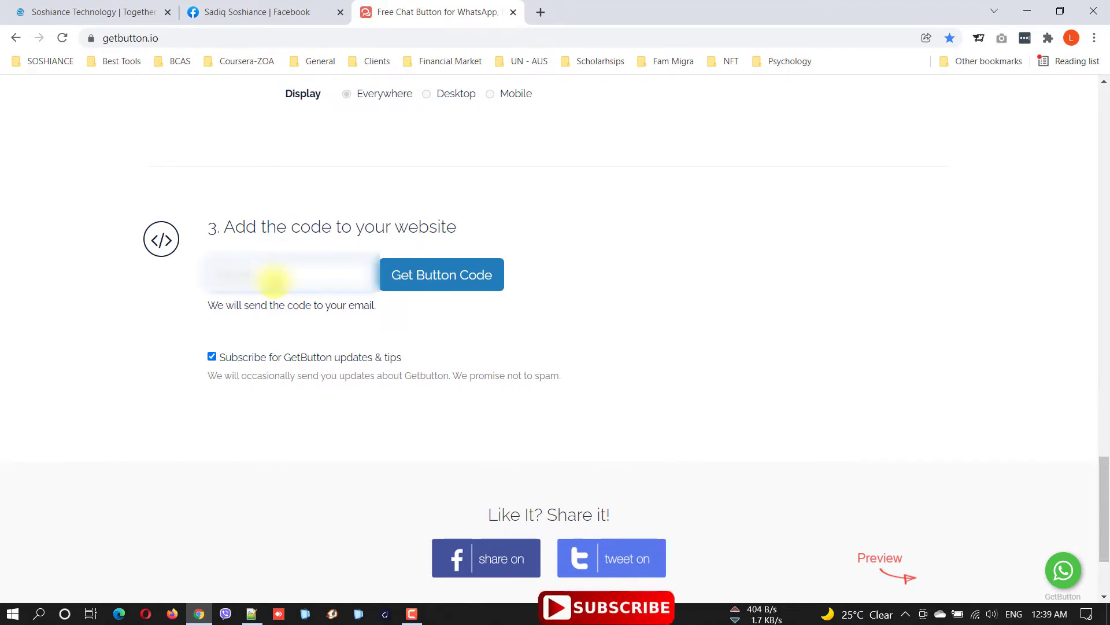
pyautogui.hotkey('ctrl', 'v')
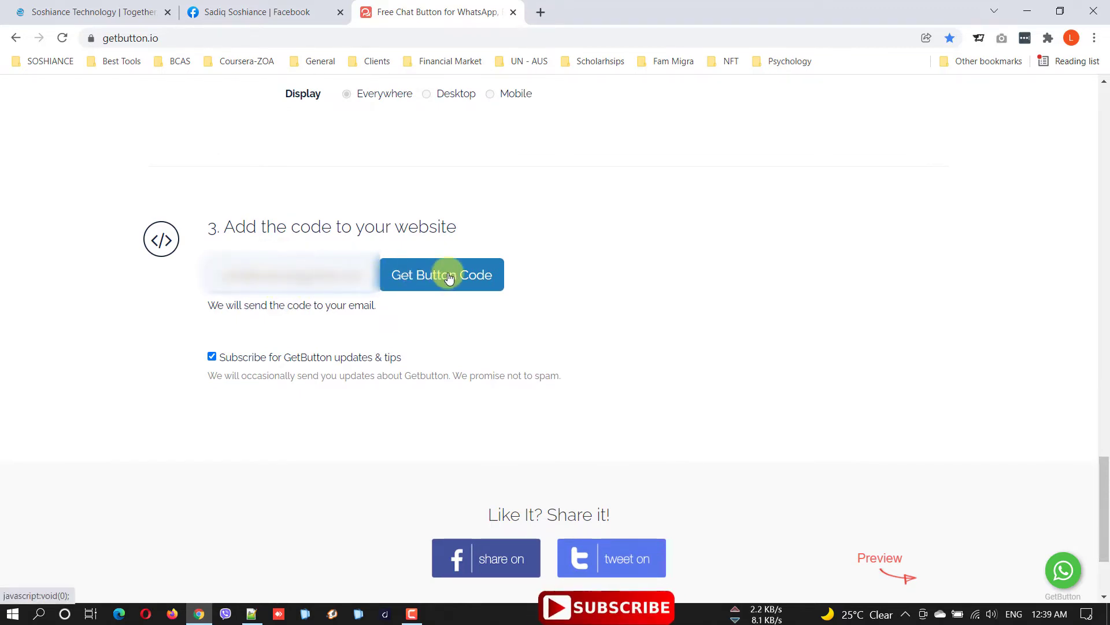
pyautogui.click(361, 356)
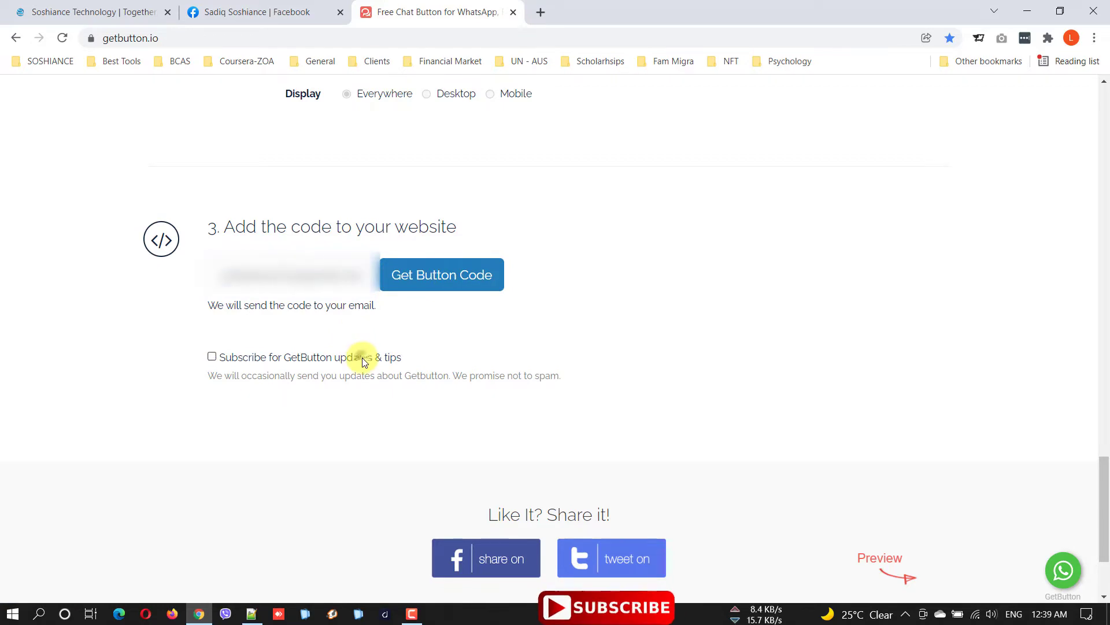
pyautogui.click(458, 282)
pyautogui.click(373, 347)
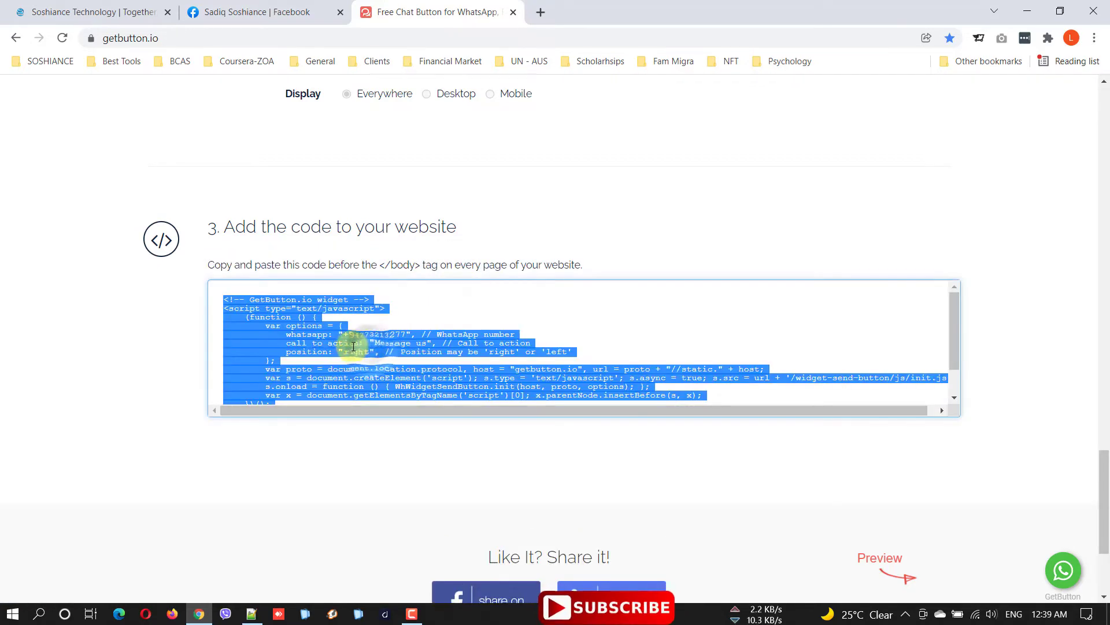
pyautogui.rightClick(267, 305)
pyautogui.click(324, 317)
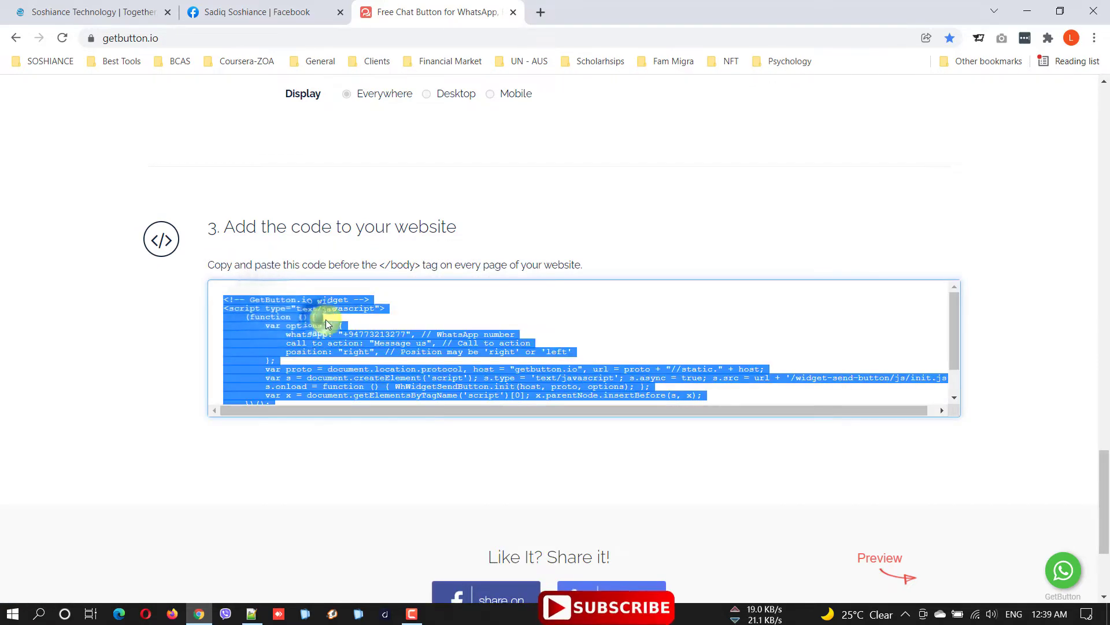
pyautogui.scroll(-1, 582, 340)
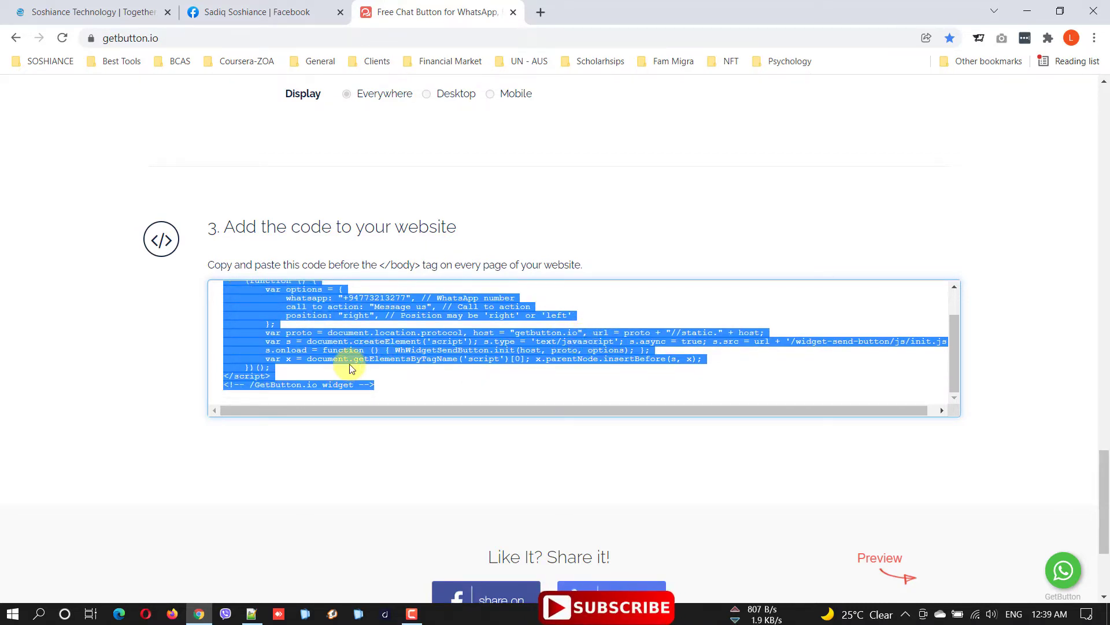
# Go to the Soshiance Technology WordPress dashboard and close the unused Facebook tab
pyautogui.click(102, 6)
pyautogui.moveTo(87, 86)
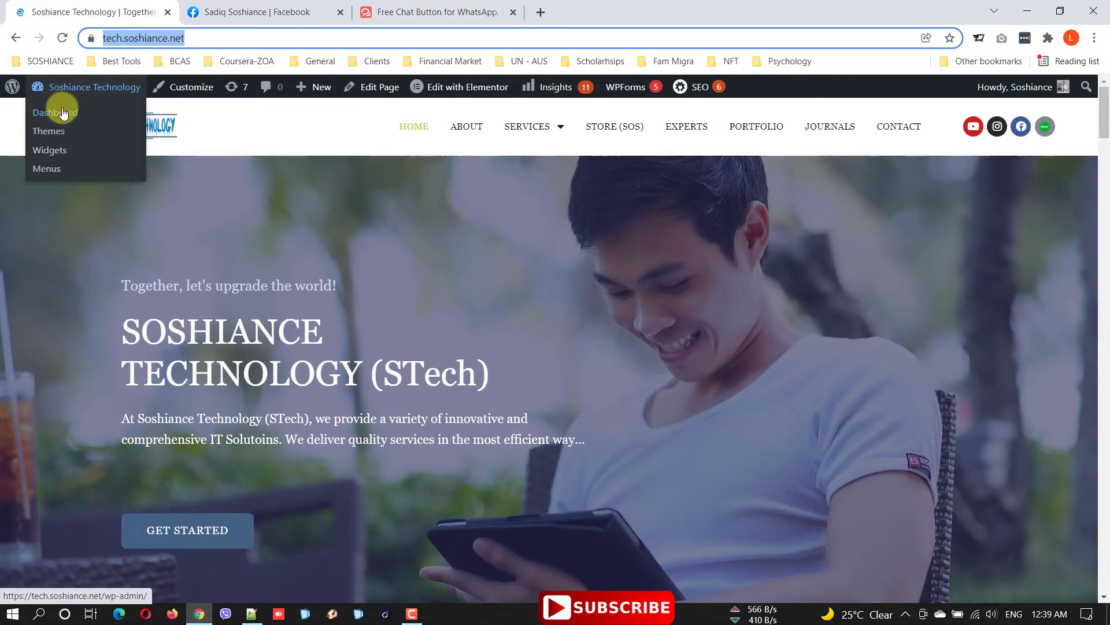
pyautogui.click(63, 113)
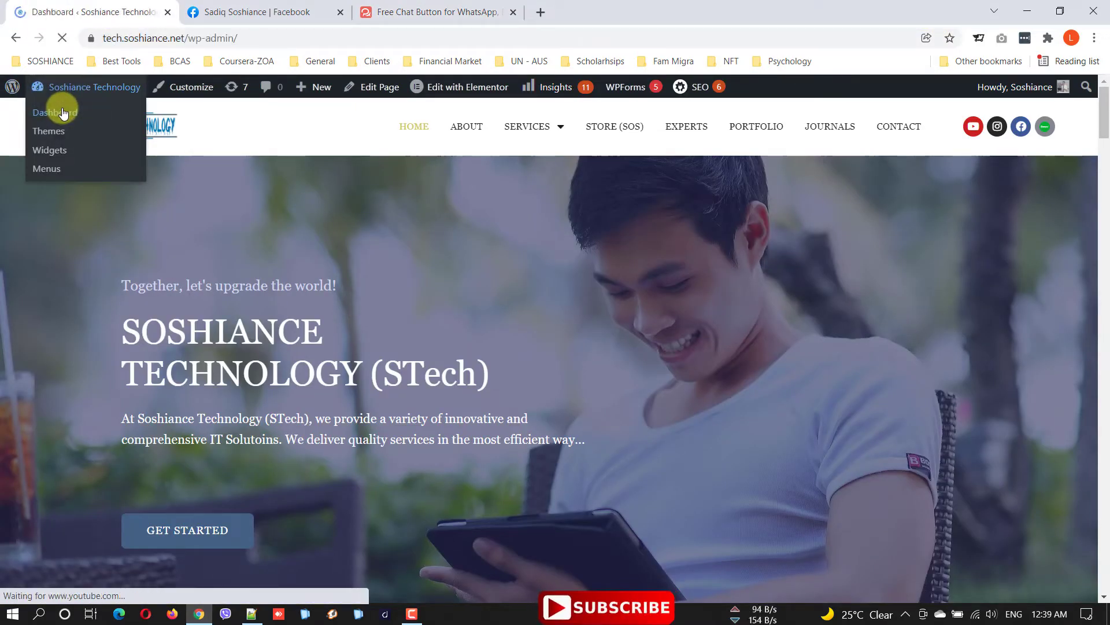
pyautogui.scroll(-2, 75, 546)
pyautogui.scroll(-1, 71, 514)
pyautogui.scroll(-2, 69, 469)
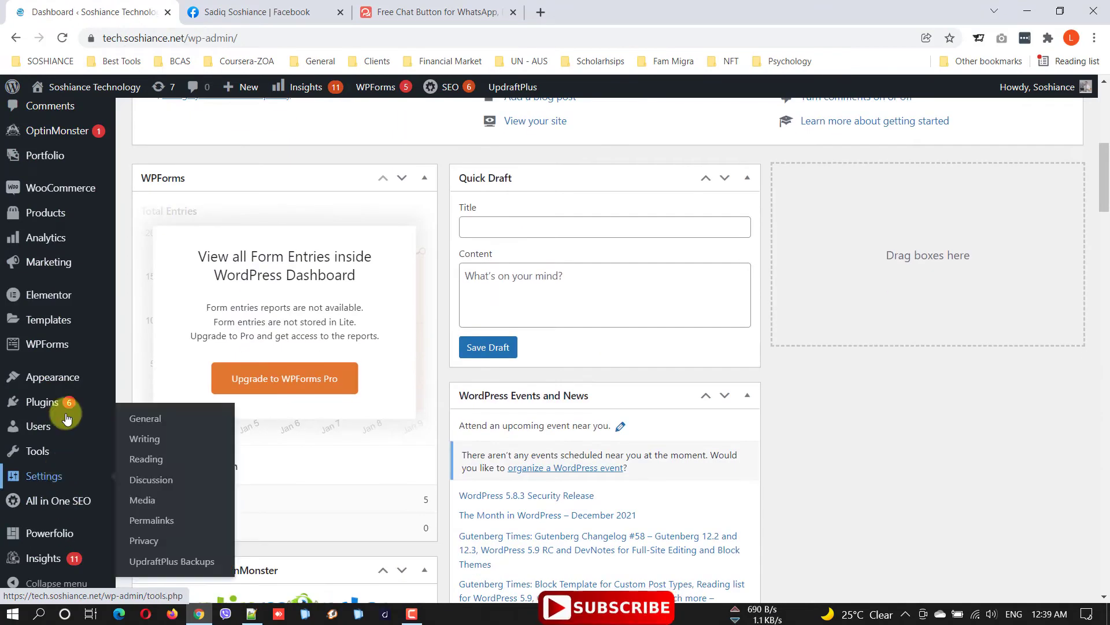
pyautogui.moveTo(53, 377)
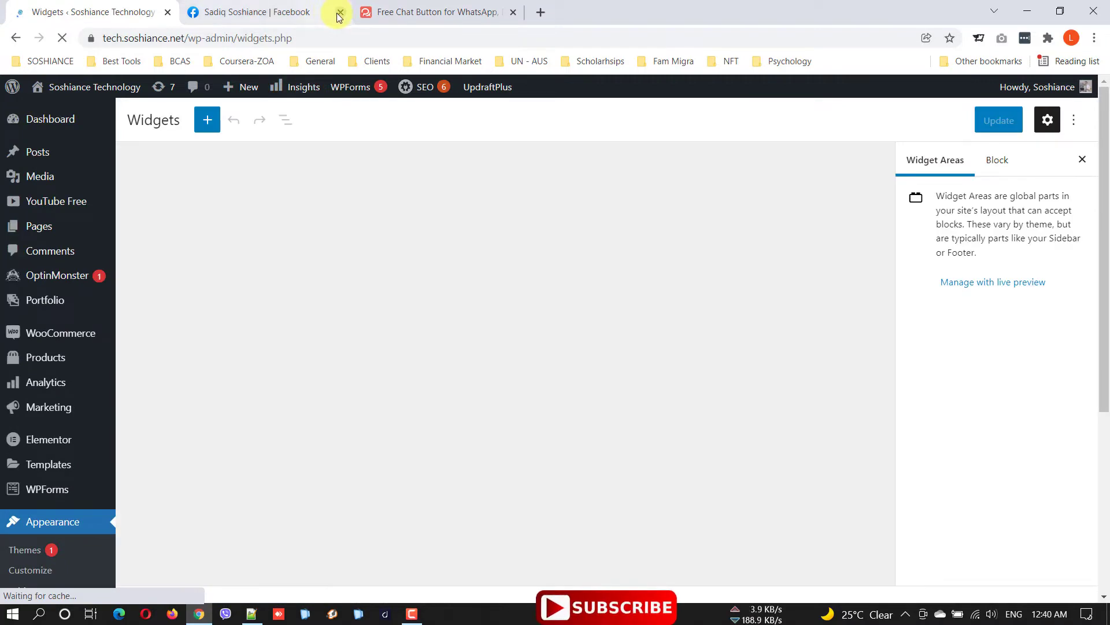
pyautogui.click(339, 14)
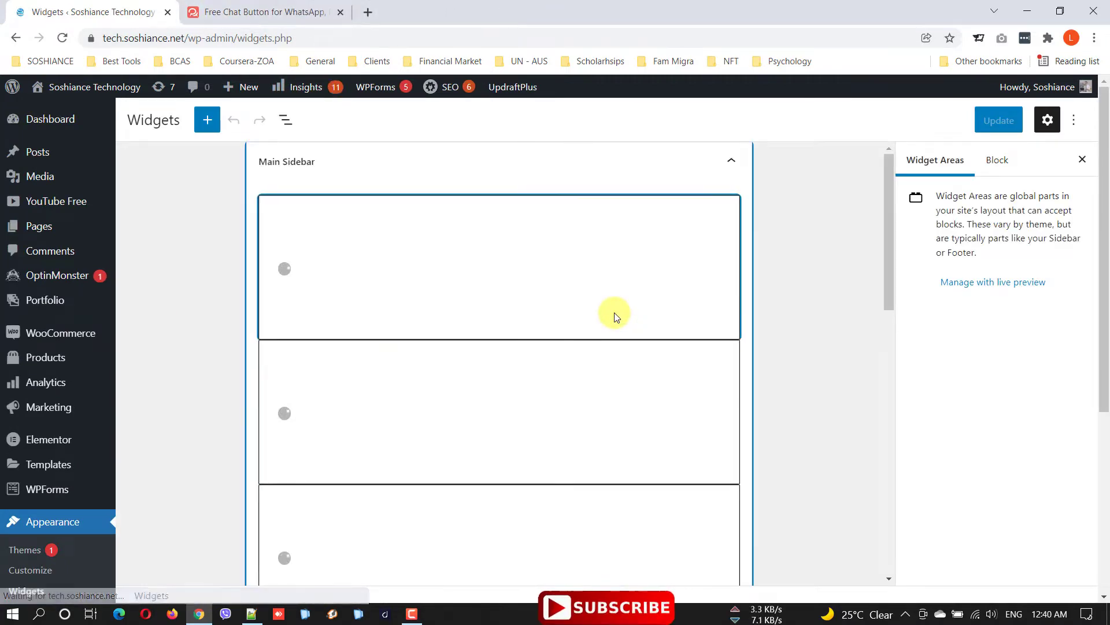
pyautogui.scroll(-10, 613, 315)
# Paste the GetButton script into a Code block in Footer Bar Section 1 and save
pyautogui.click(390, 424)
pyautogui.scroll(-2, 541, 496)
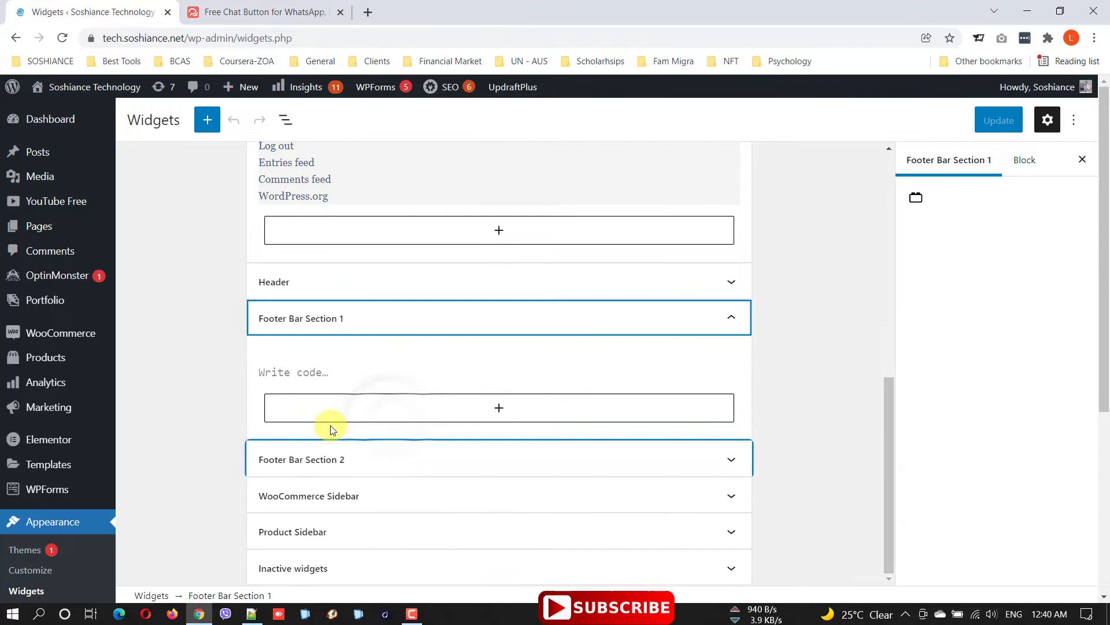
pyautogui.click(351, 374)
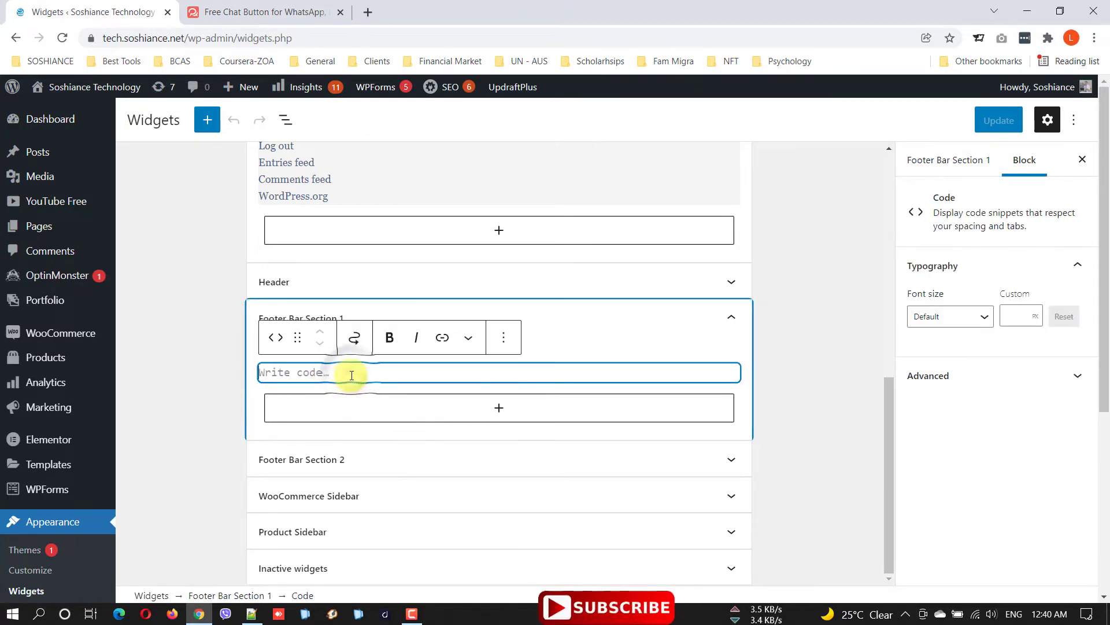
pyautogui.click(499, 409)
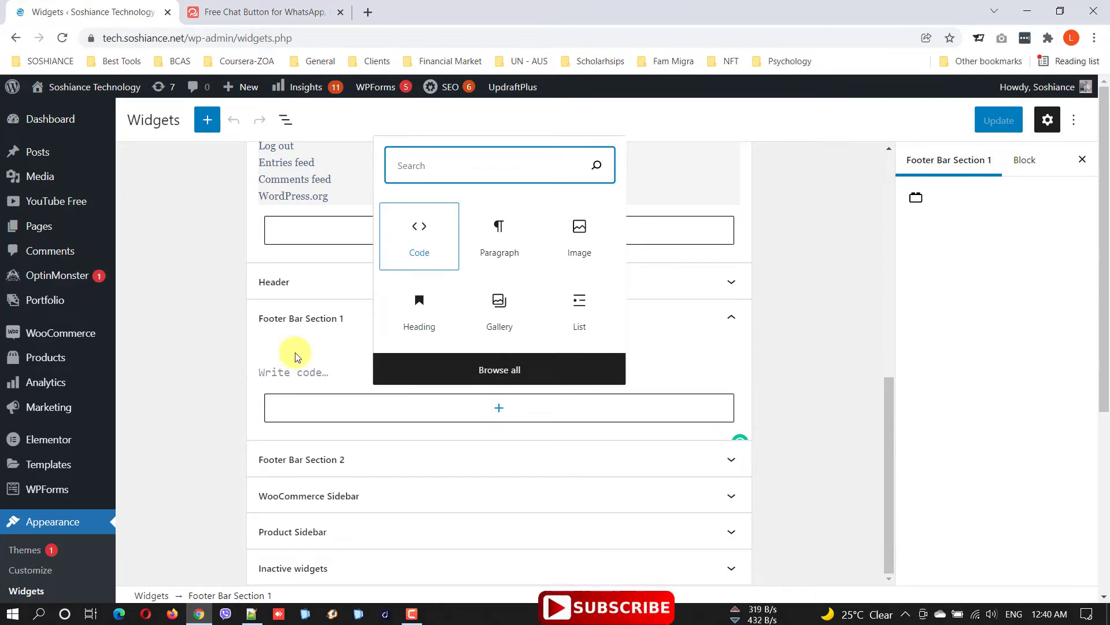
pyautogui.click(307, 368)
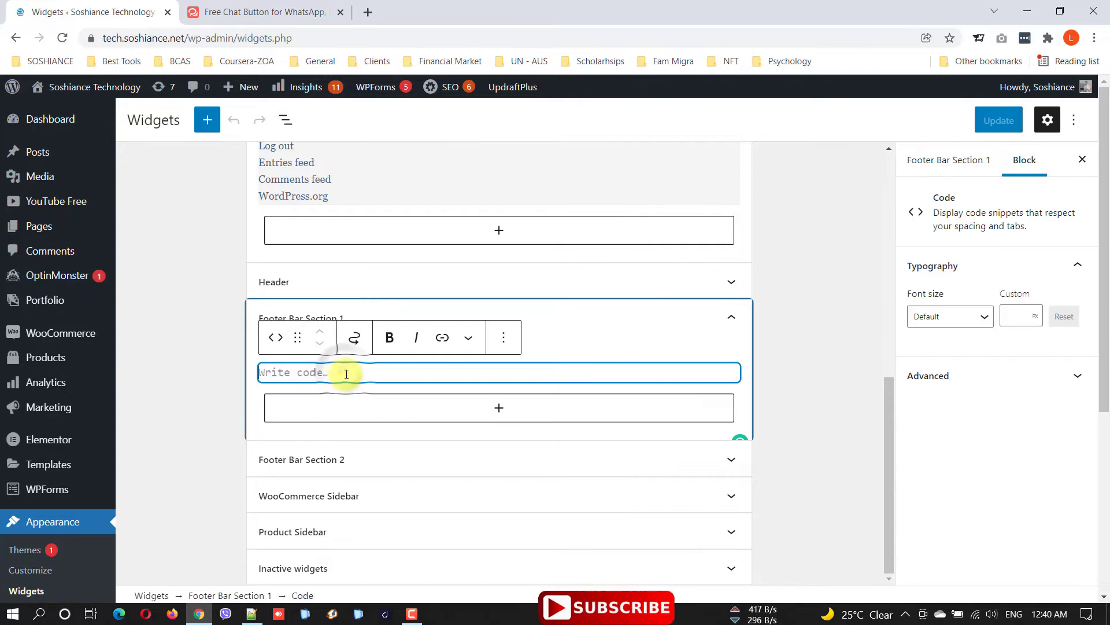
pyautogui.hotkey('ctrl', 'v')
pyautogui.scroll(-4, 390, 376)
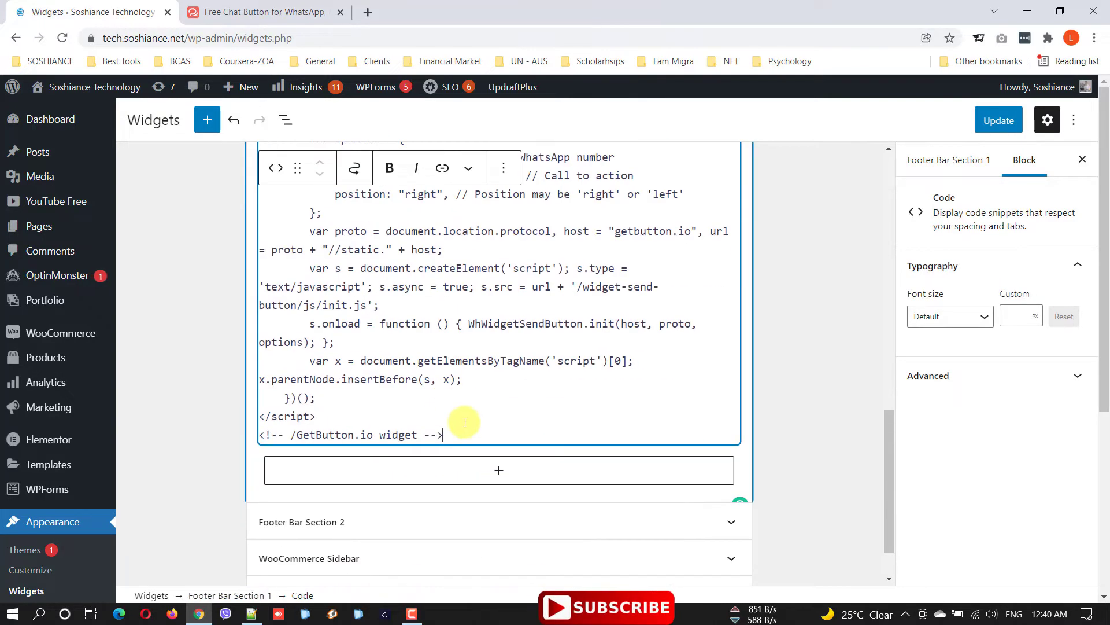
pyautogui.click(1000, 121)
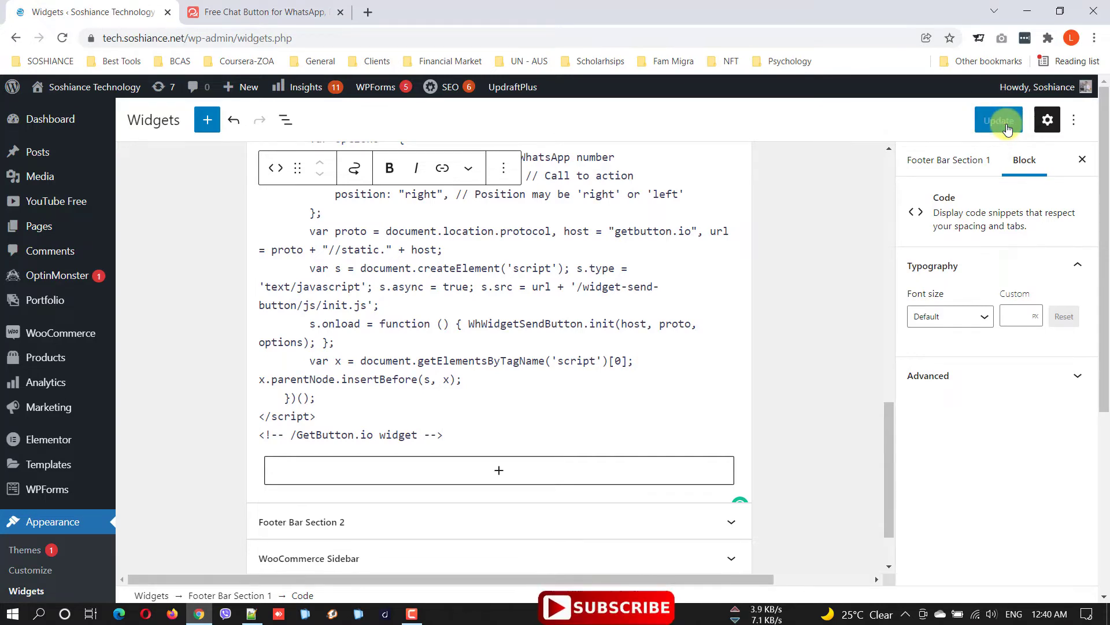
# Load the live Soshiance Technology homepage in a new browser tab
pyautogui.click(369, 12)
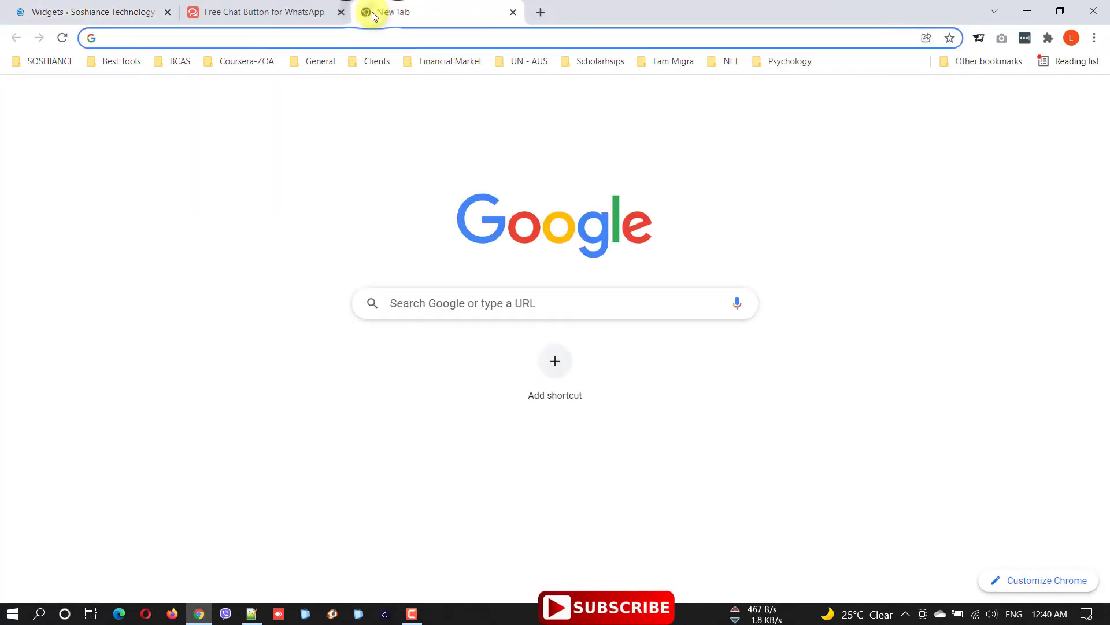
pyautogui.write('t')
pyautogui.press('Return')
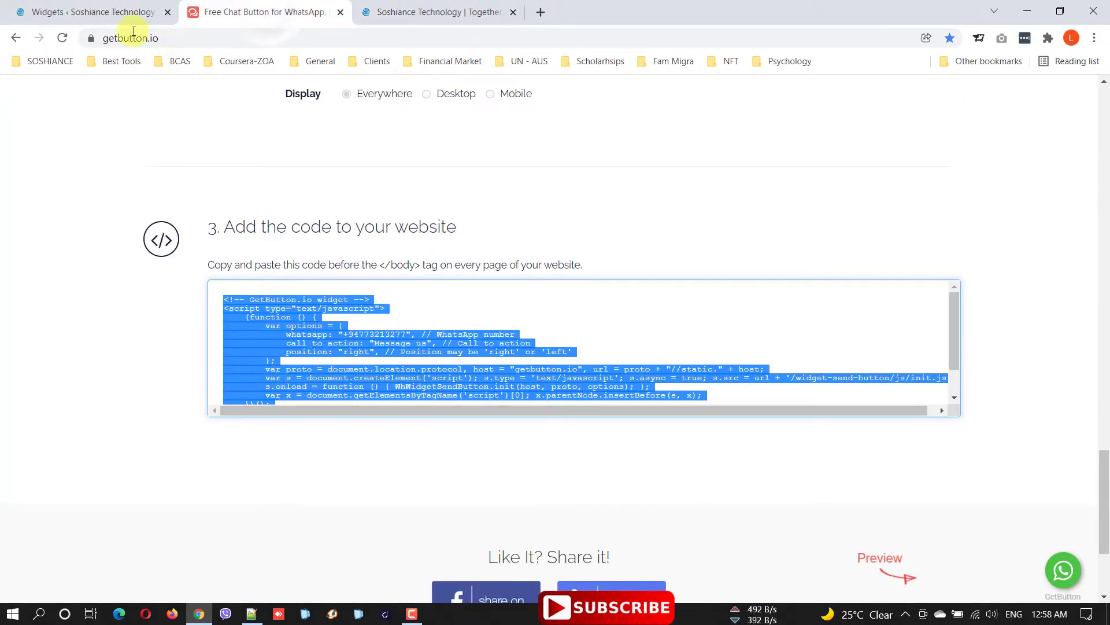
# Delete the GetButton Code block from Footer Bar Section 1 and save the widgets
pyautogui.click(104, 12)
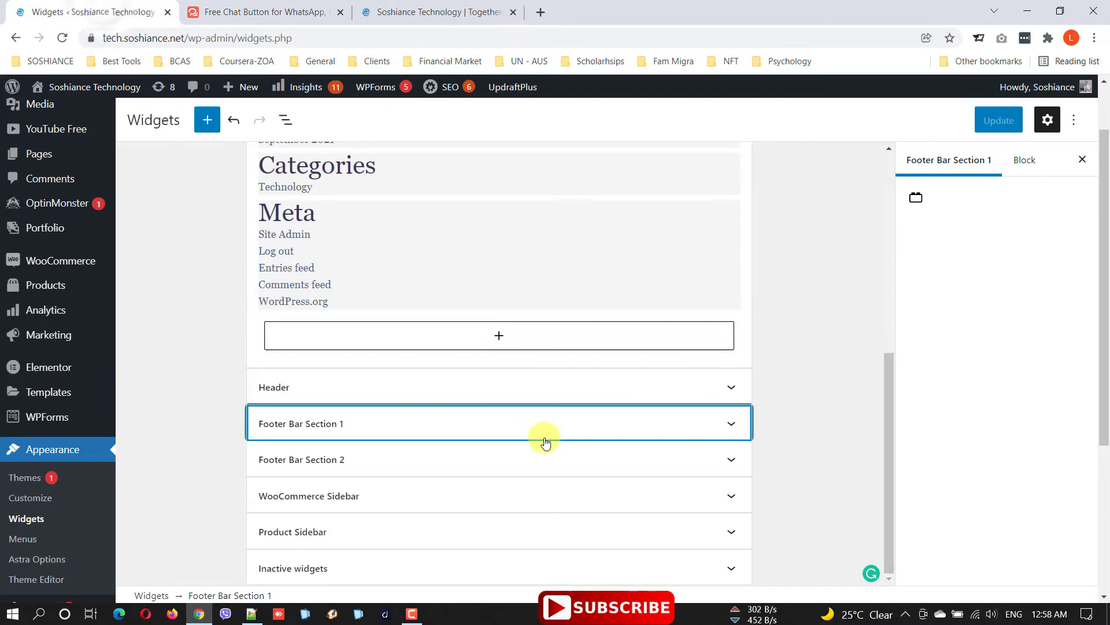
pyautogui.click(727, 422)
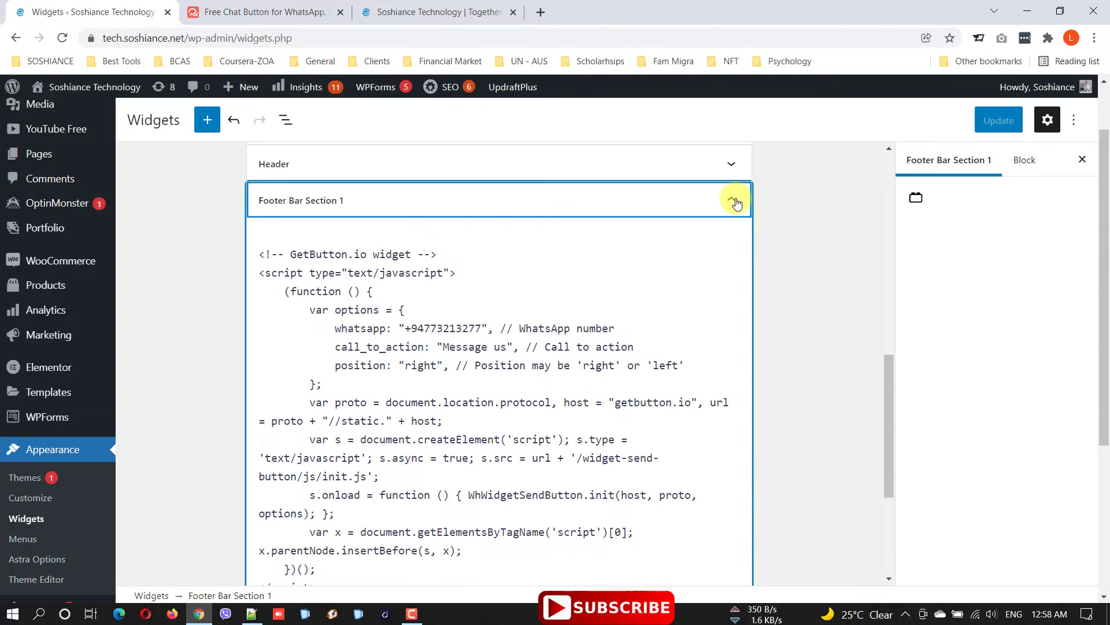
pyautogui.click(673, 316)
pyautogui.click(503, 219)
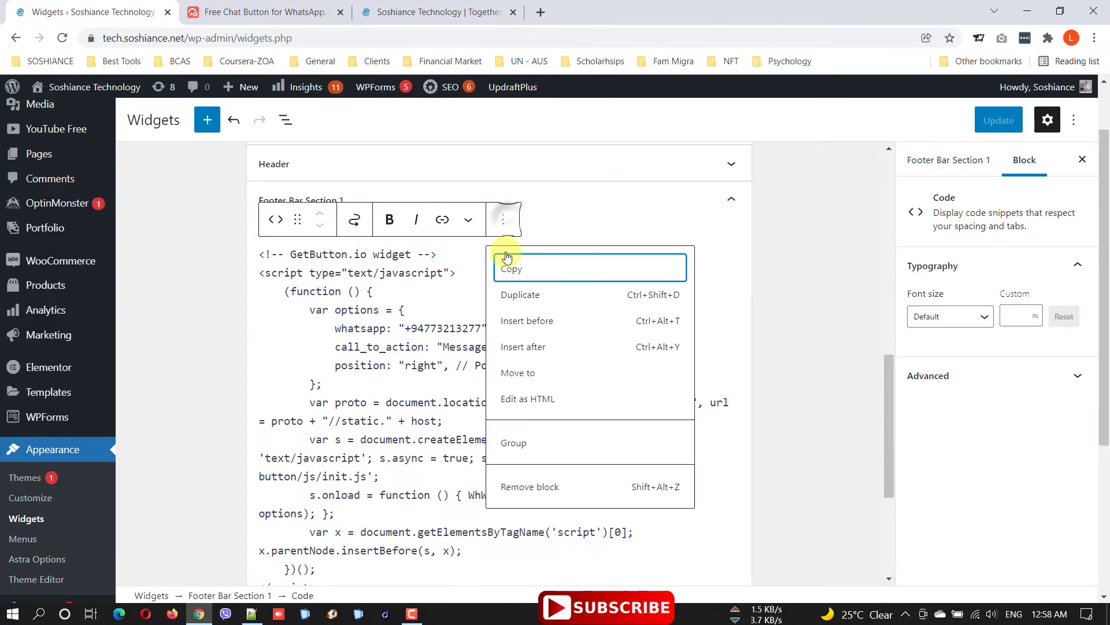
pyautogui.click(527, 486)
pyautogui.click(1002, 124)
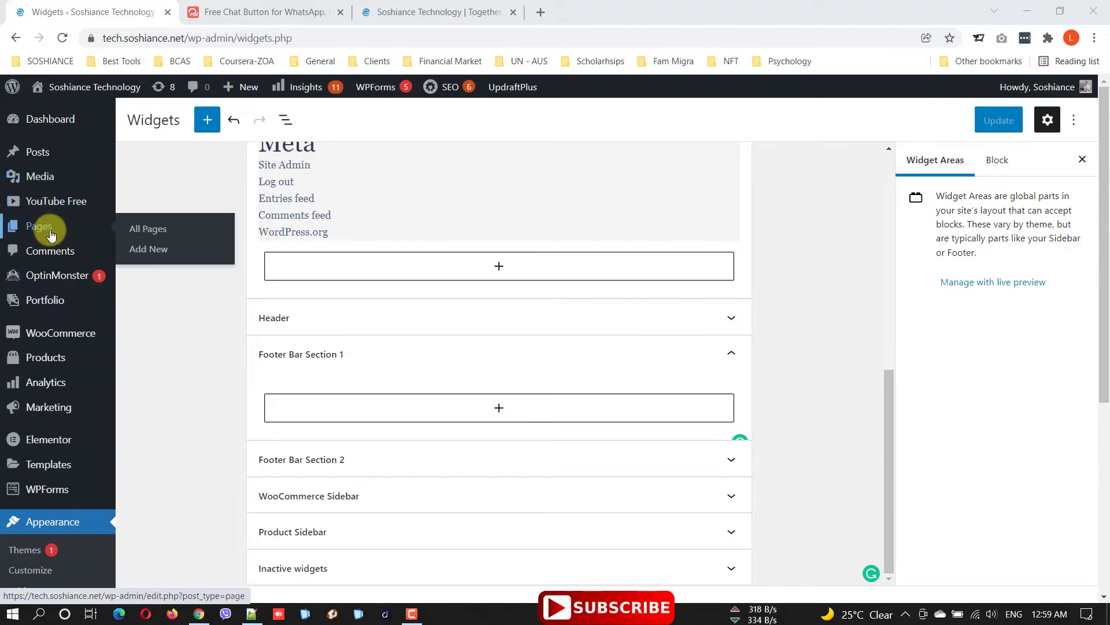
pyautogui.scroll(-1, 174, 232)
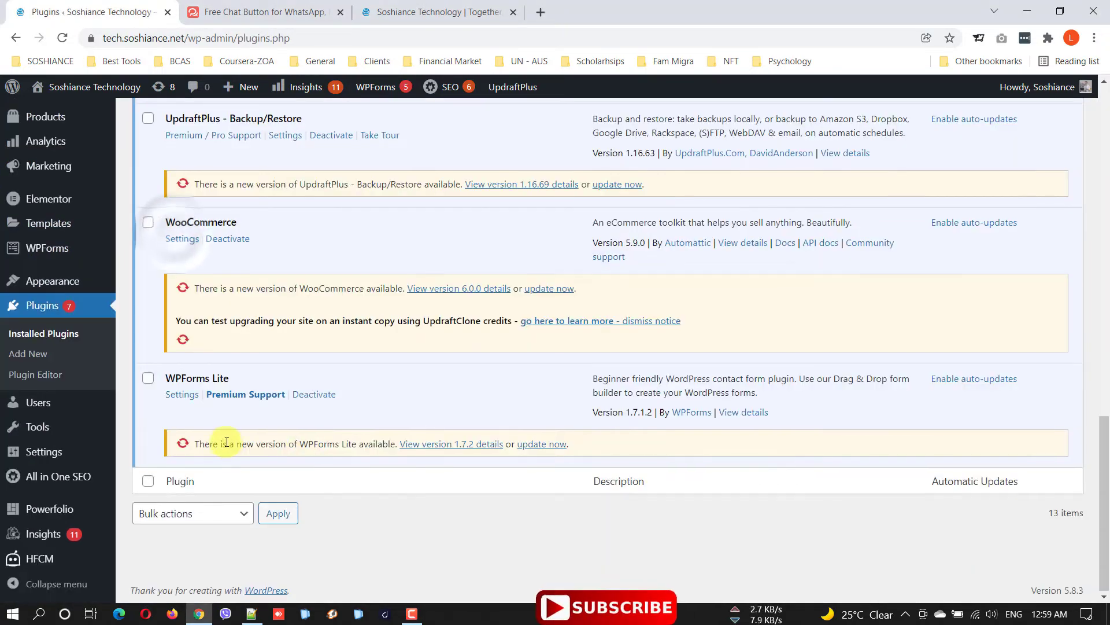
pyautogui.scroll(5, 225, 437)
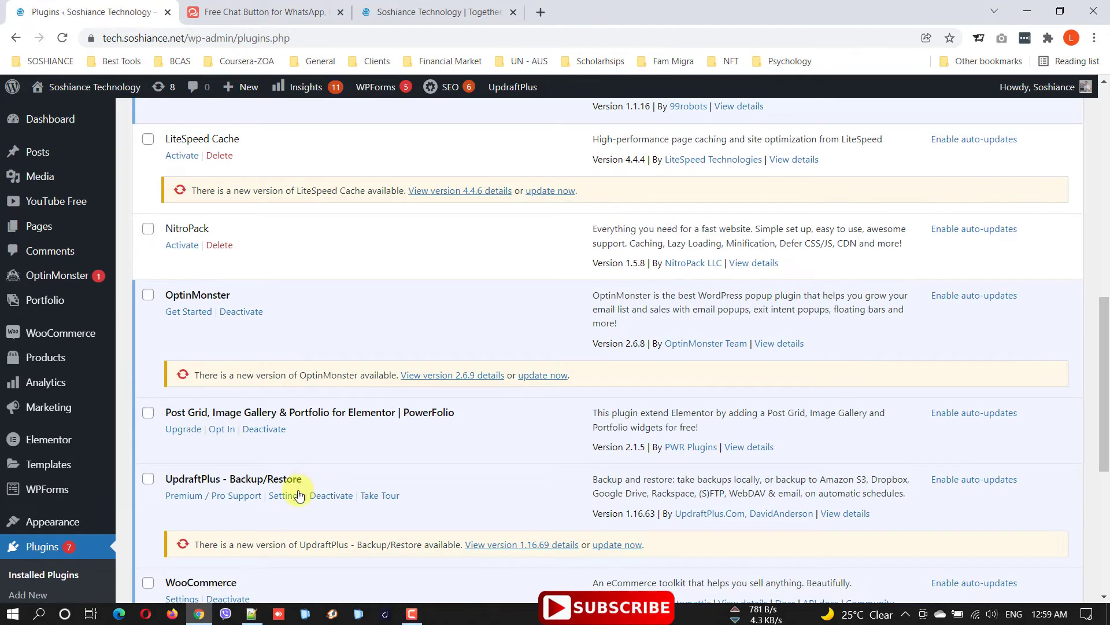
pyautogui.scroll(3, 295, 494)
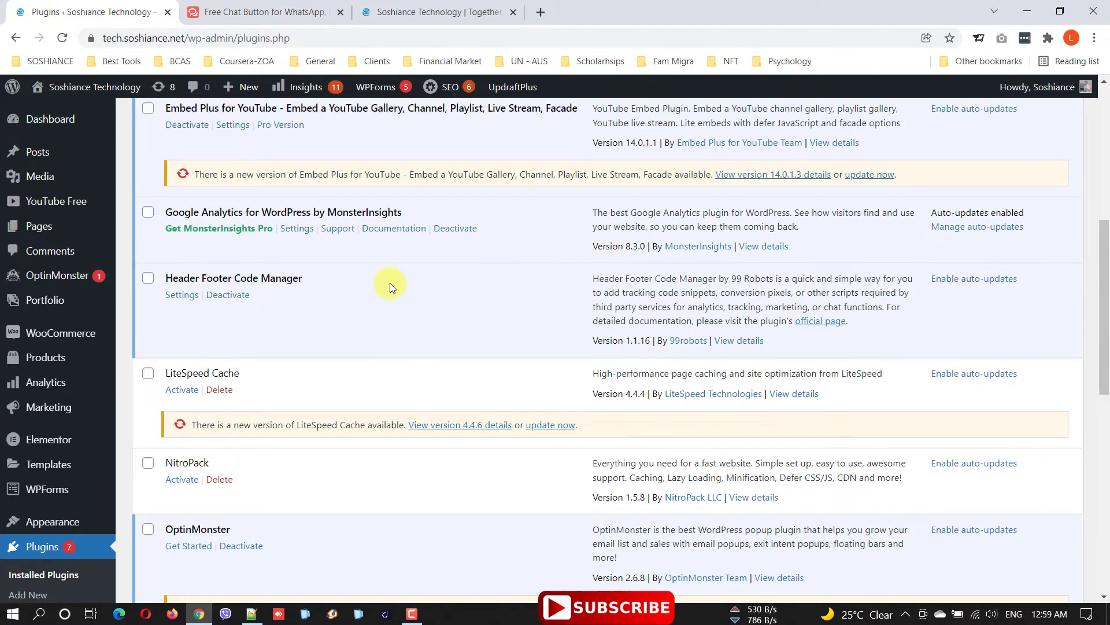
pyautogui.scroll(5, 390, 283)
pyautogui.scroll(-5, 291, 373)
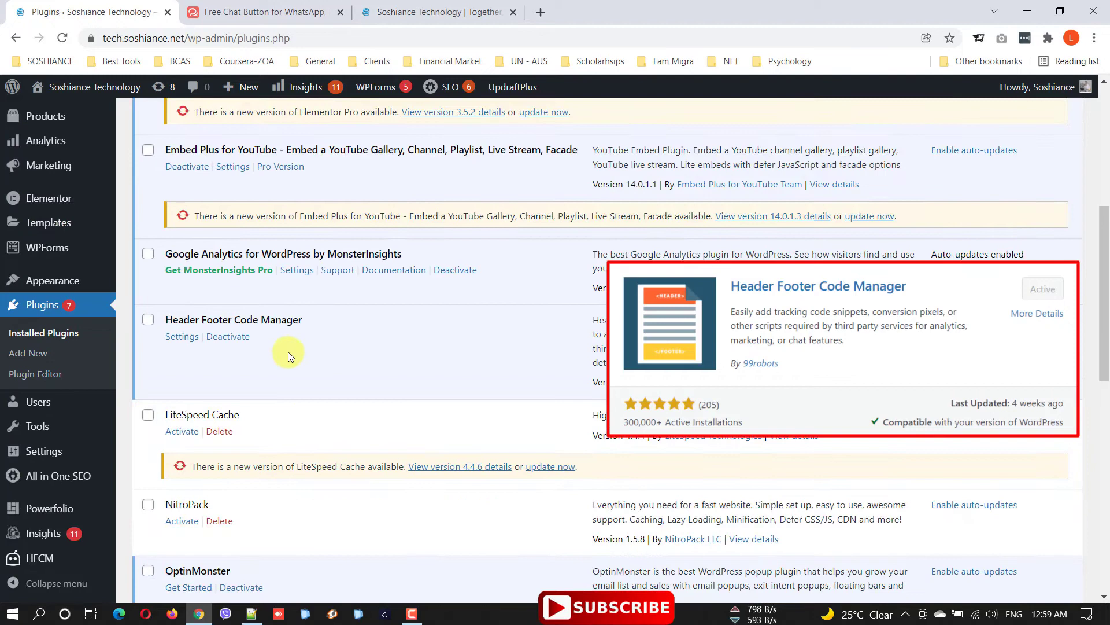
pyautogui.scroll(-3, 24, 529)
pyautogui.scroll(-1, 24, 553)
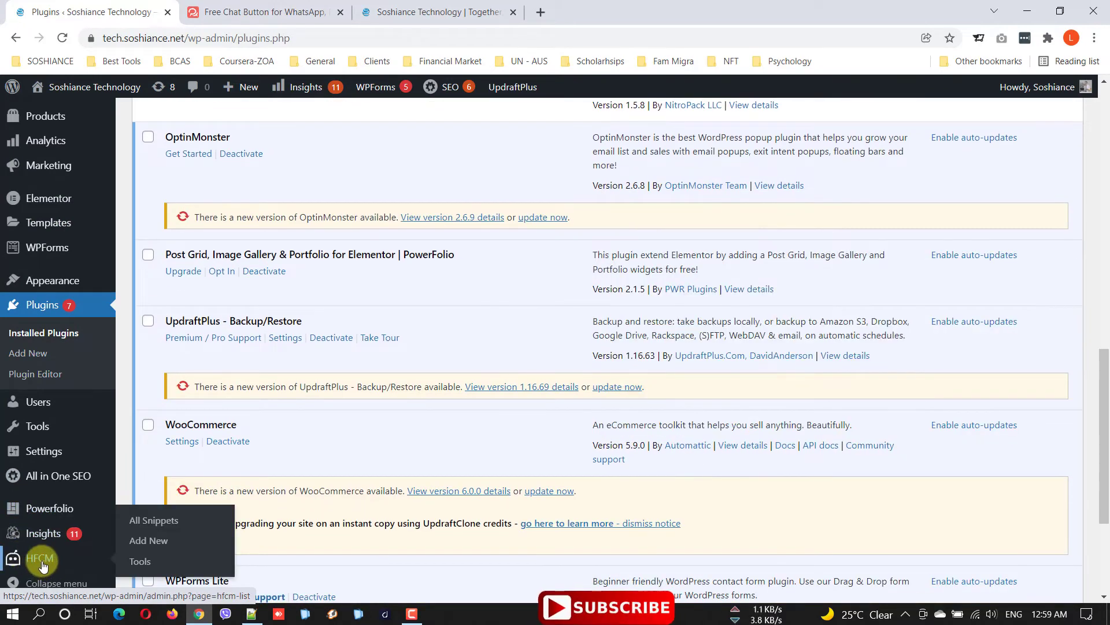
# Open the HFCM All Snippets list showing the active site-wide footer snippet
pyautogui.click(41, 562)
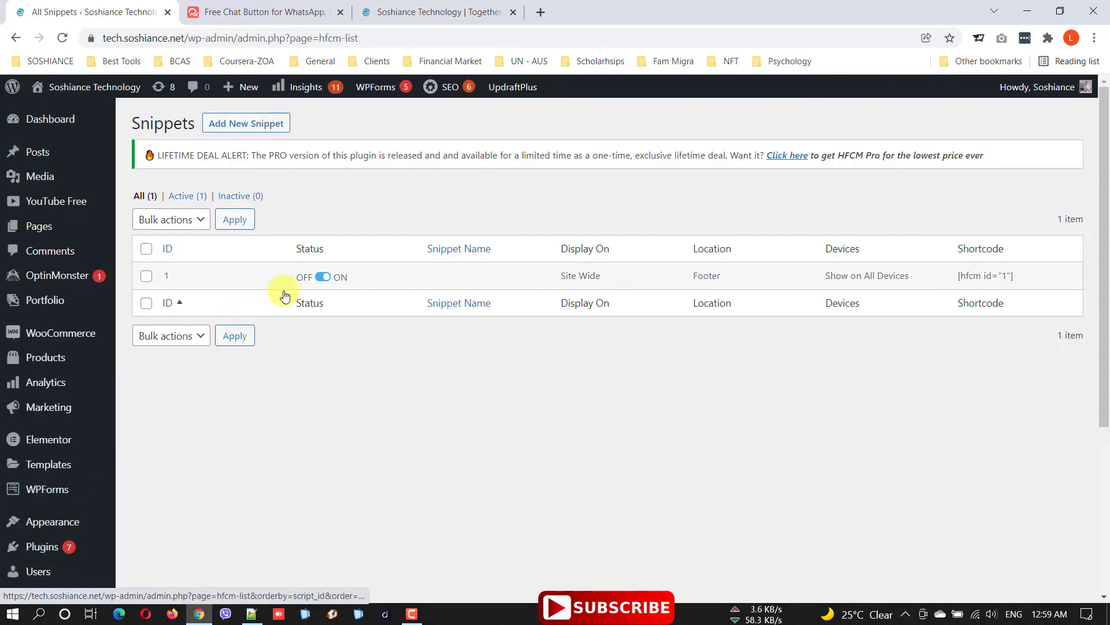
pyautogui.moveTo(417, 277)
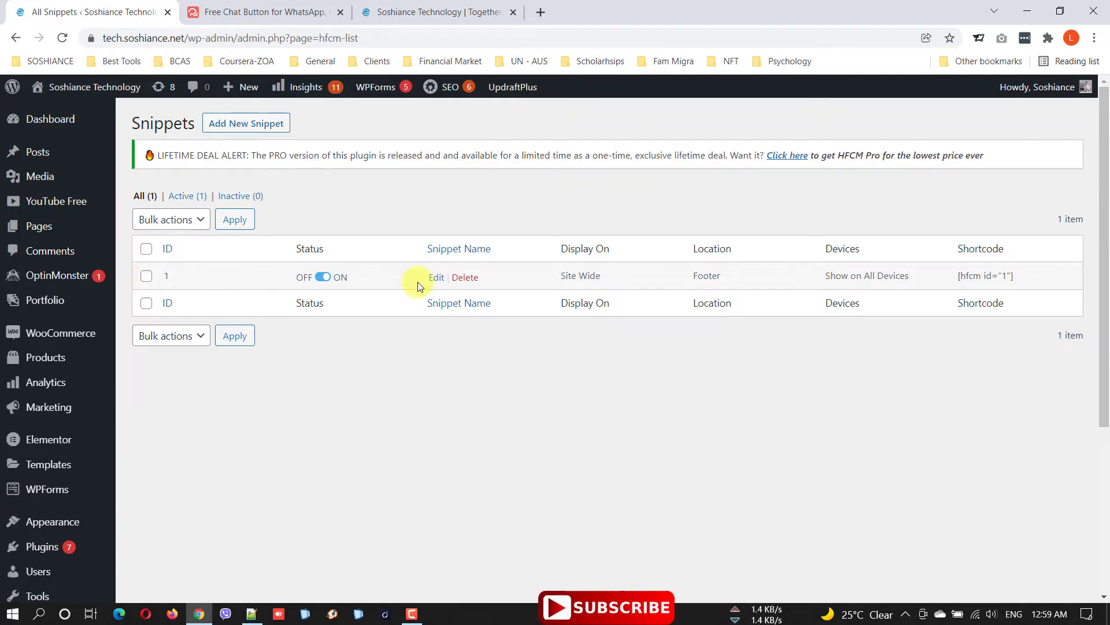
# Delete the old snippet and start a new HTML snippet displayed Site Wide
pyautogui.click(458, 279)
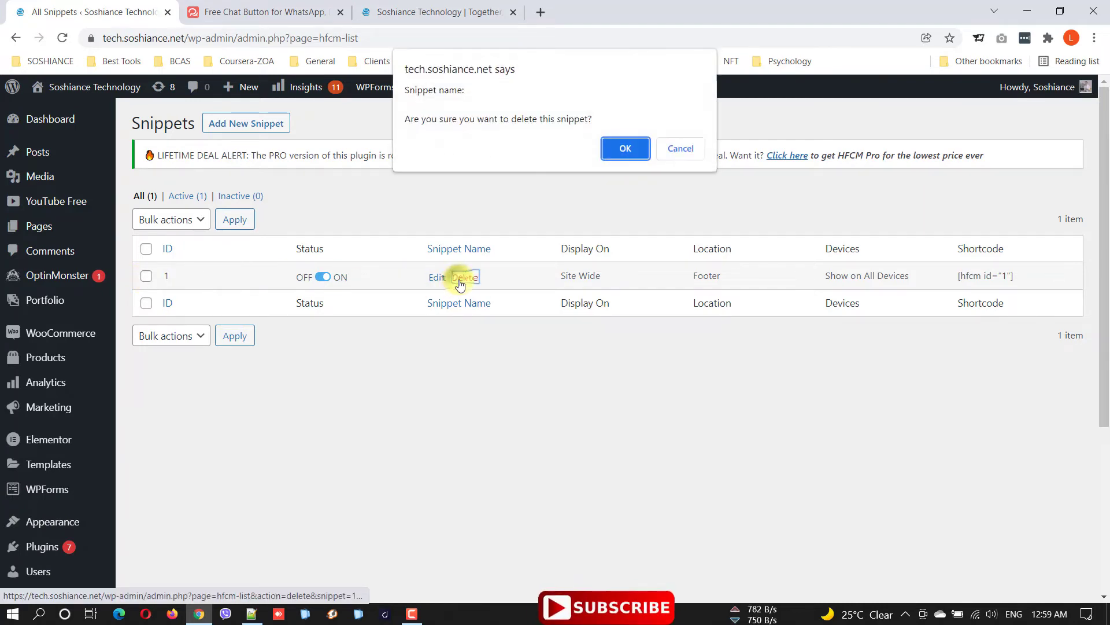
pyautogui.click(626, 149)
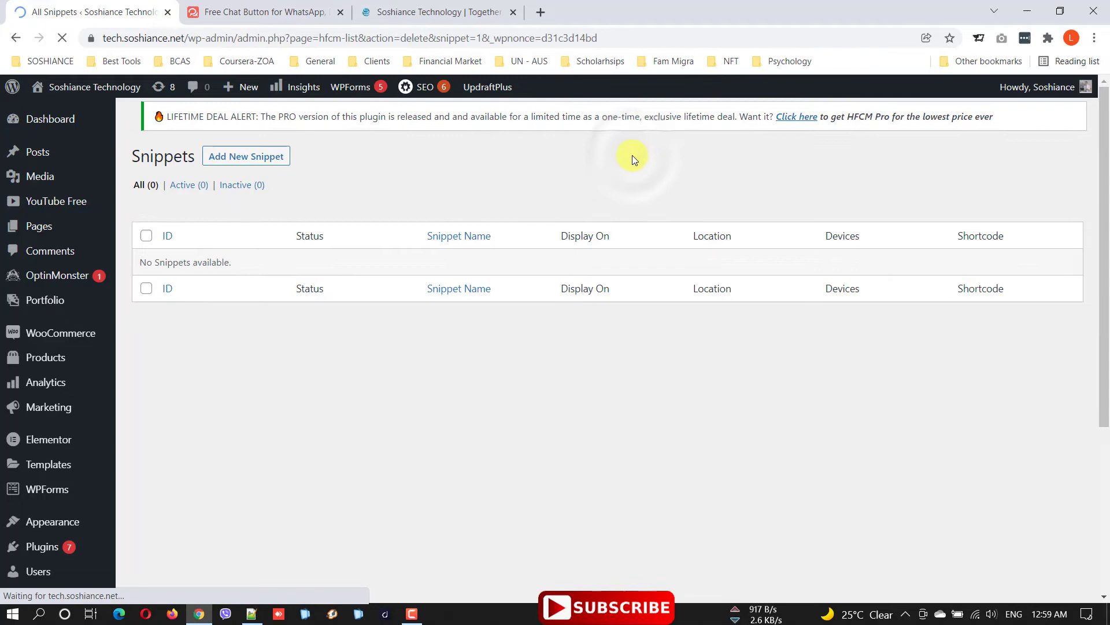
pyautogui.click(245, 128)
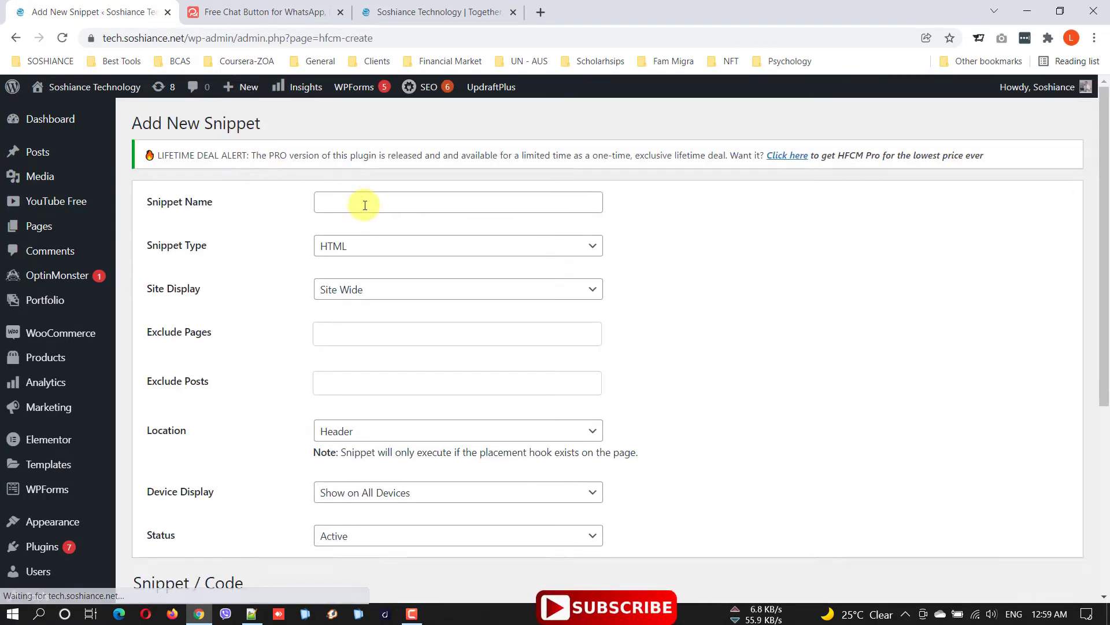
pyautogui.click(358, 202)
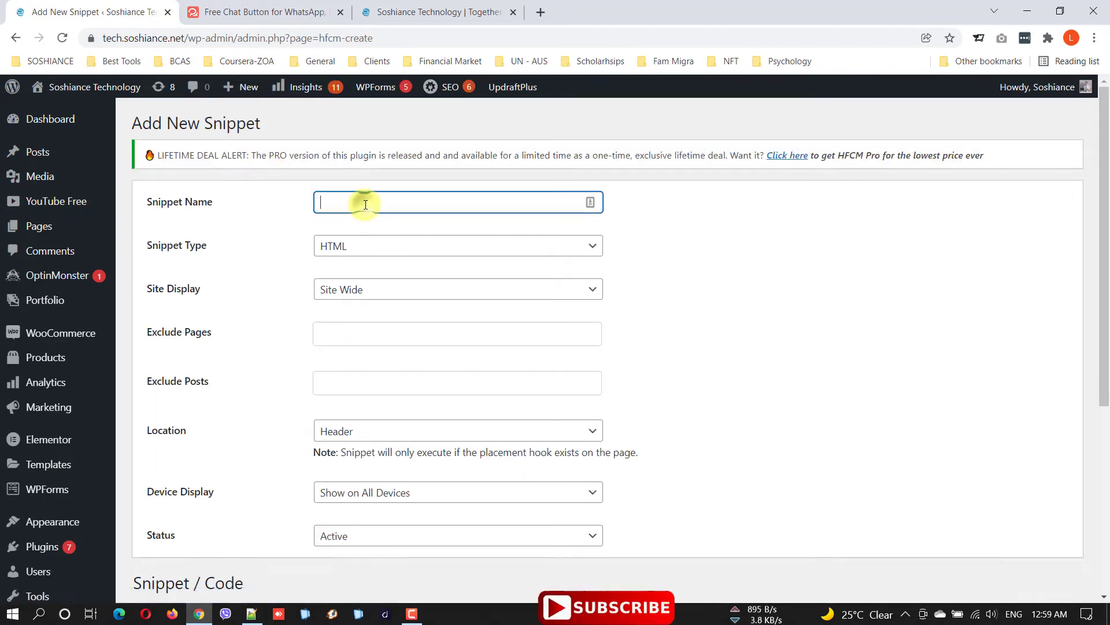
pyautogui.click(359, 257)
pyautogui.click(368, 247)
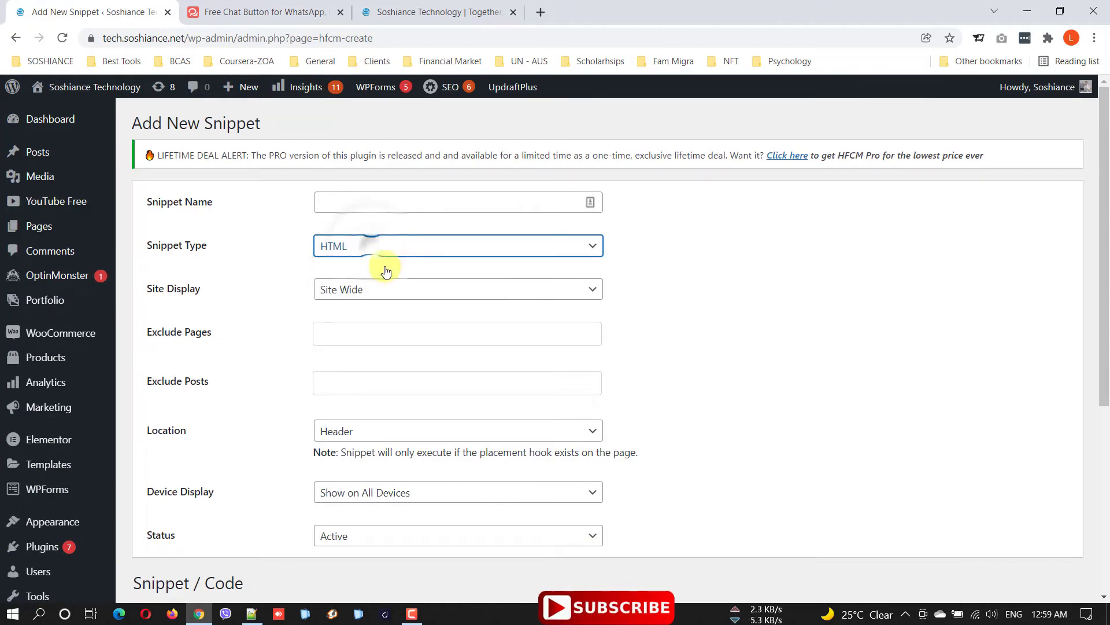
pyautogui.click(388, 295)
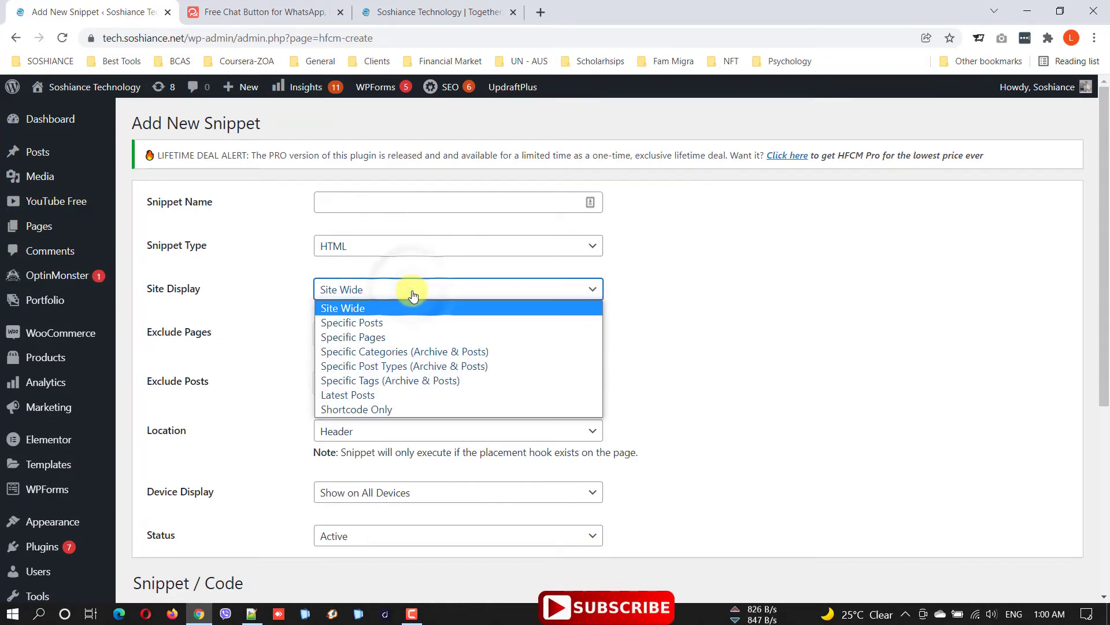
pyautogui.click(756, 319)
pyautogui.scroll(-2, 384, 325)
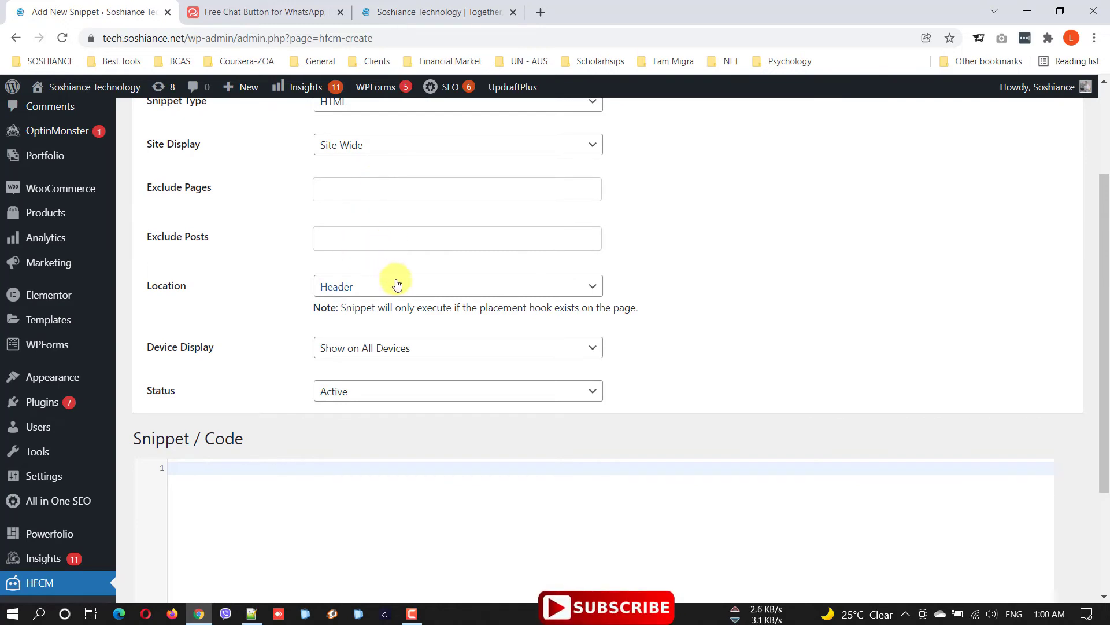
# Place the snippet in the Footer, paste the GetButton WhatsApp script, and save
pyautogui.click(423, 289)
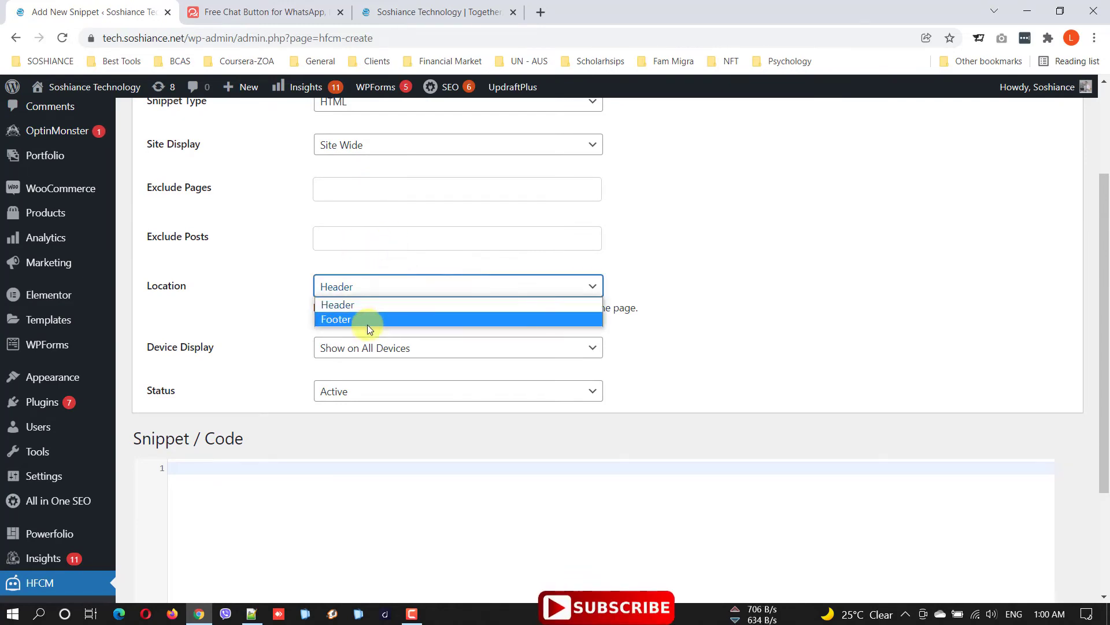
pyautogui.click(366, 321)
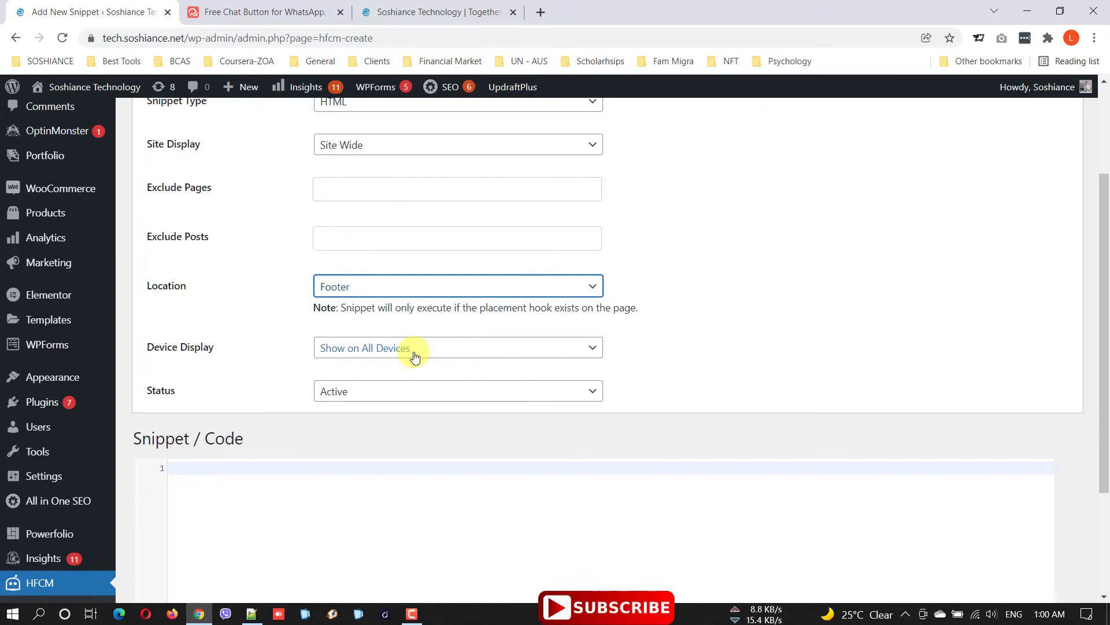
pyautogui.scroll(-2, 382, 449)
pyautogui.click(310, 343)
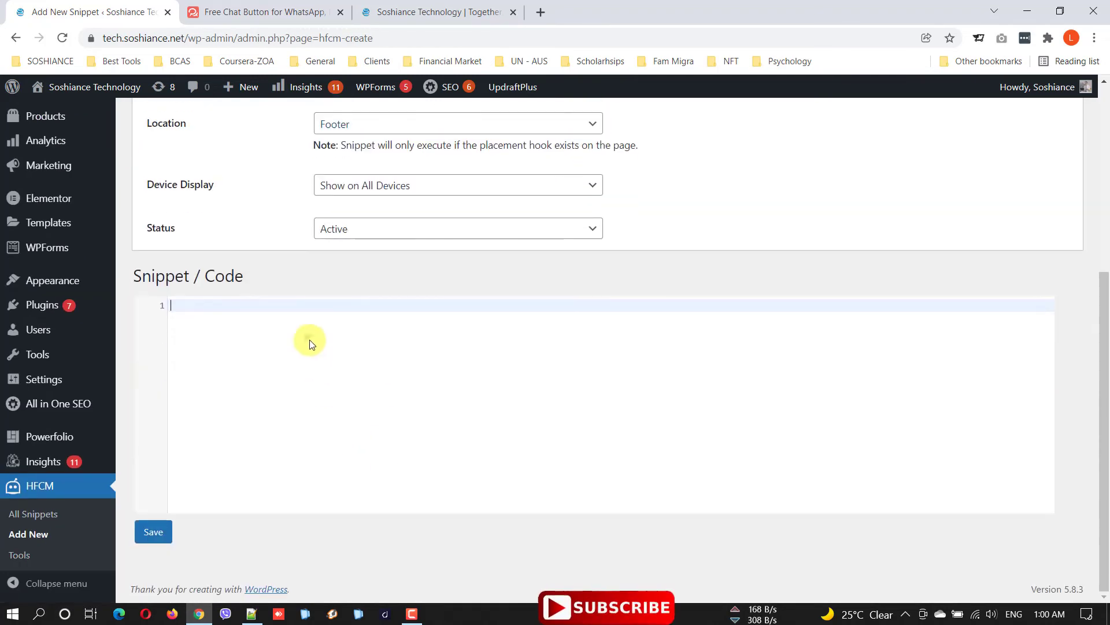
pyautogui.hotkey('ctrl', 'v')
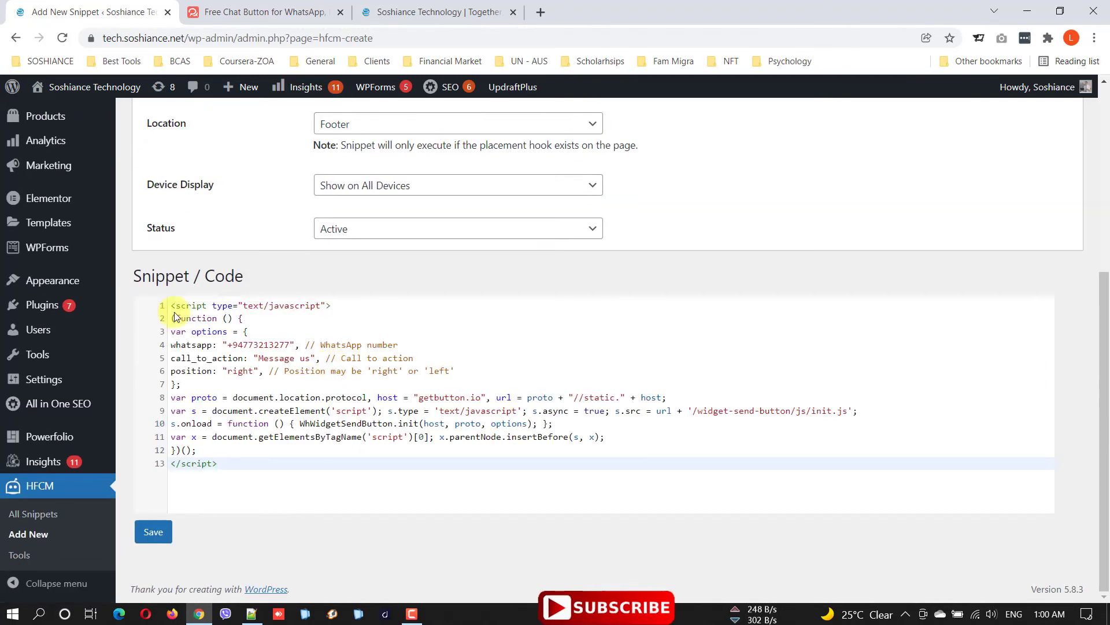
pyautogui.click(154, 535)
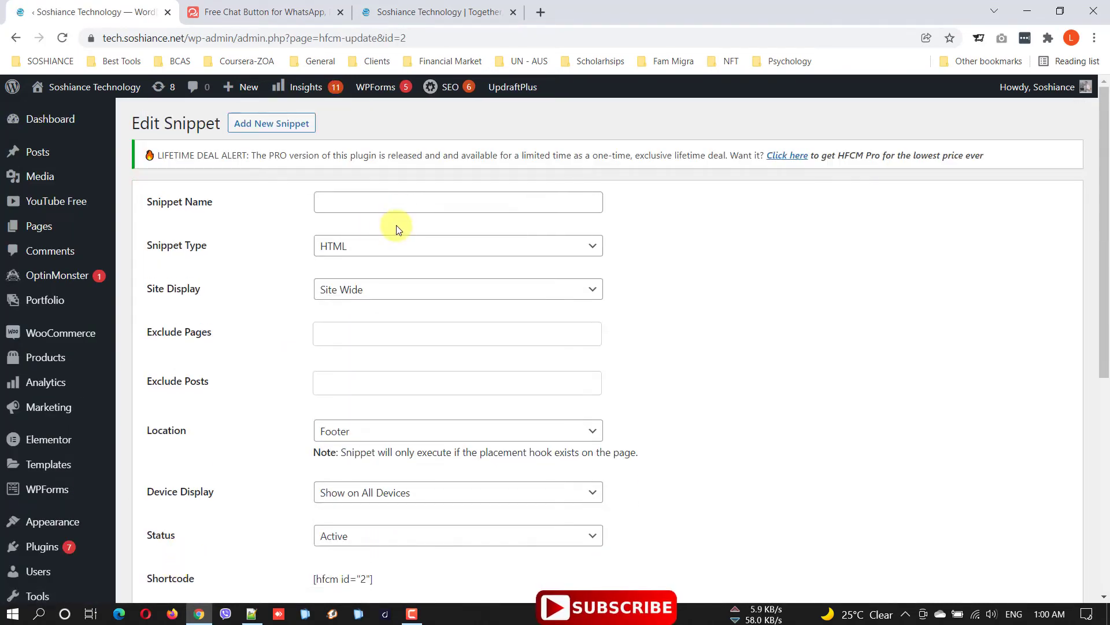
# Reload the live site and follow its WhatsApp button through Continue to Chat into WhatsApp Web
pyautogui.click(500, 7)
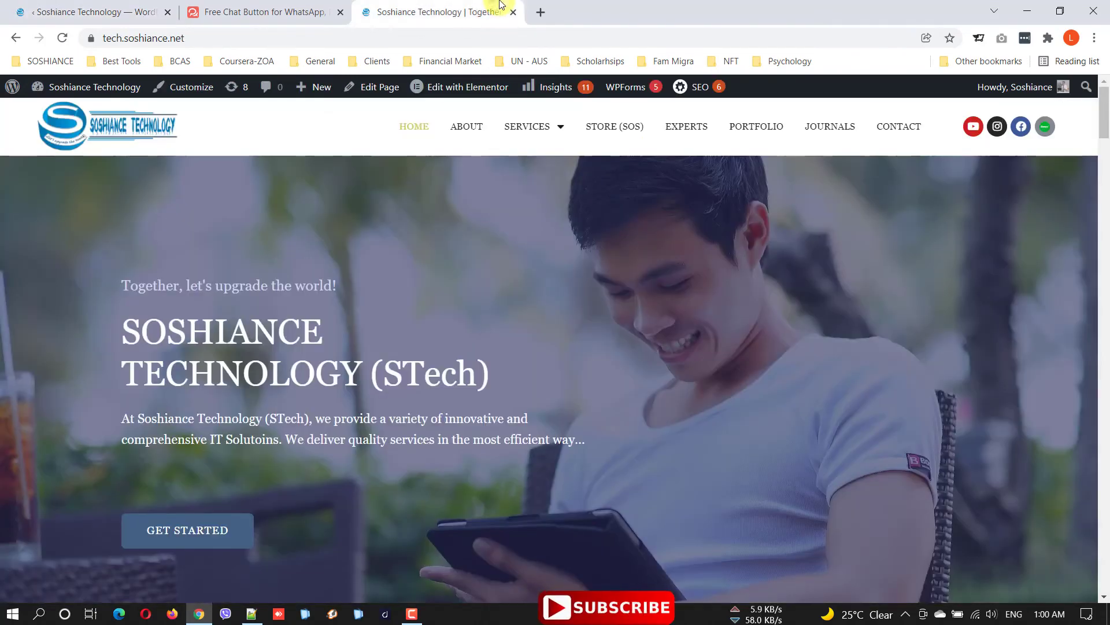
pyautogui.press('F5')
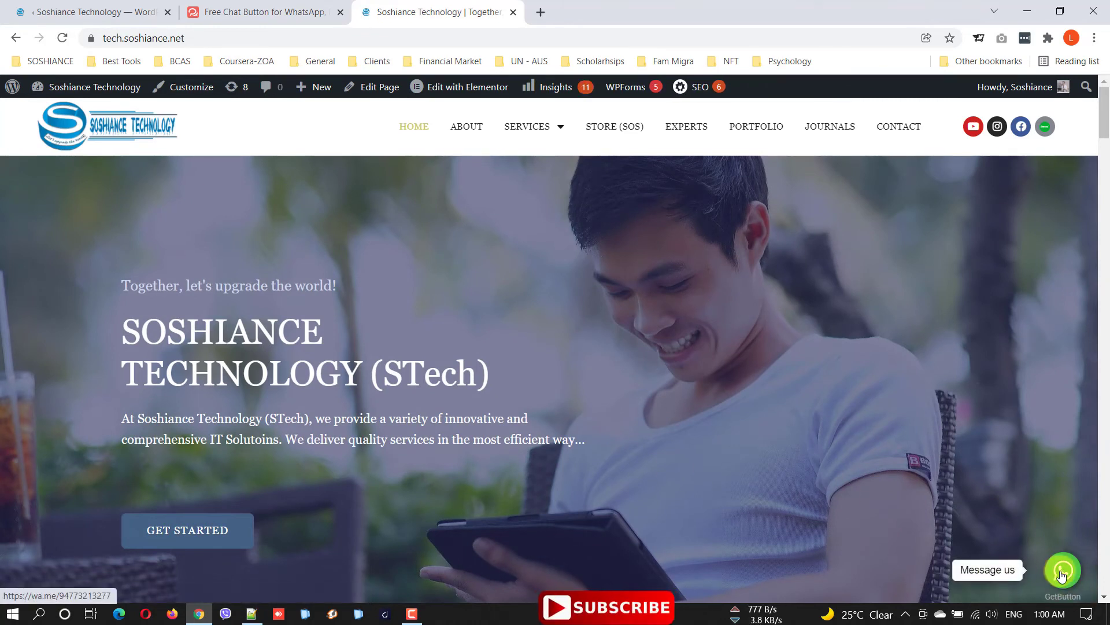
pyautogui.click(993, 576)
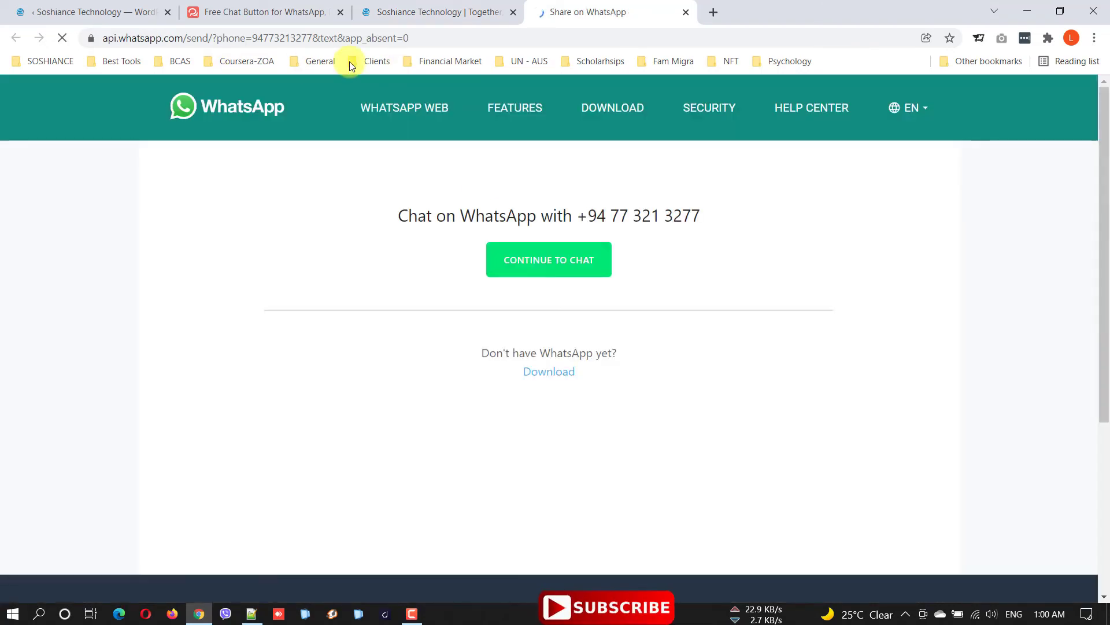
pyautogui.click(576, 275)
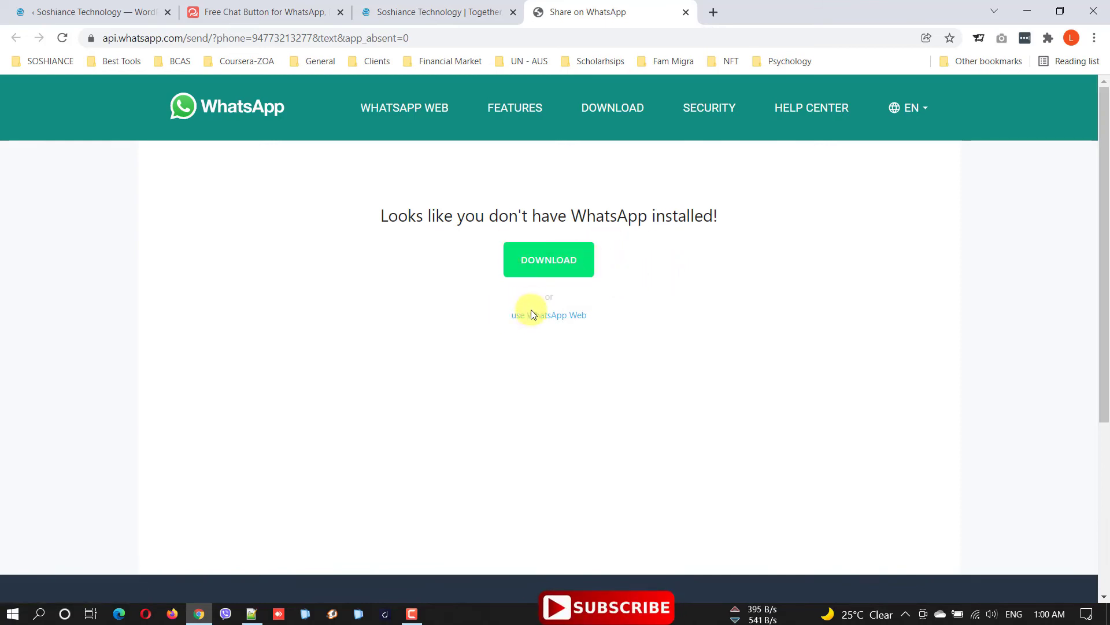
pyautogui.click(561, 318)
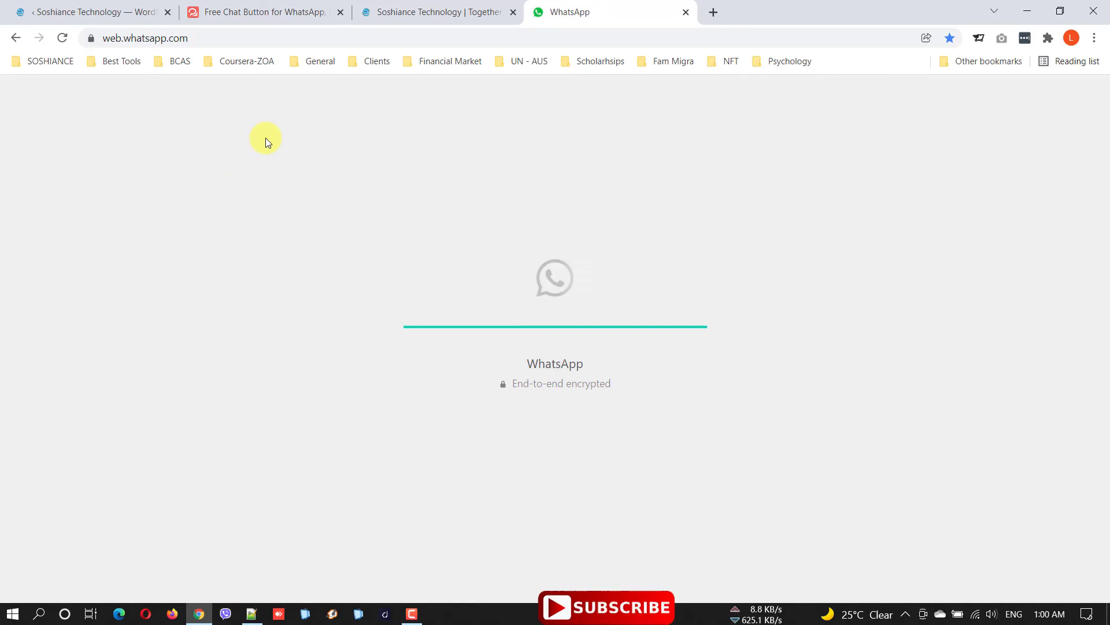
# Go back from the WhatsApp tab to the Soshiance live site homepage tab
pyautogui.hotkey('ctrl', 'Tab')
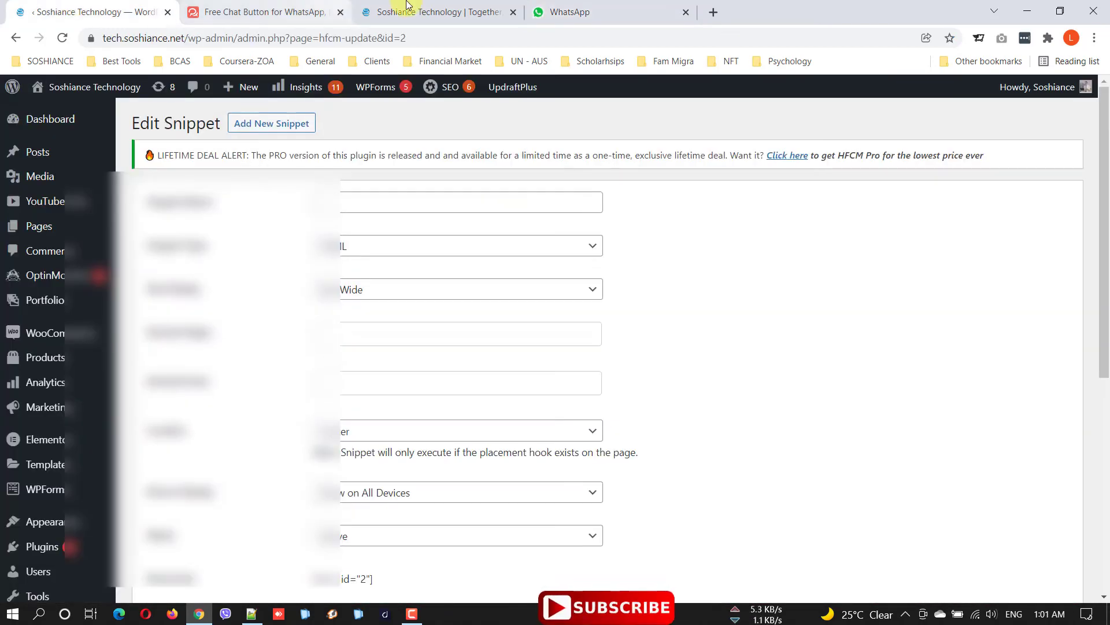
pyautogui.click(416, 12)
pyautogui.scroll(-8, 991, 261)
pyautogui.scroll(5, 992, 261)
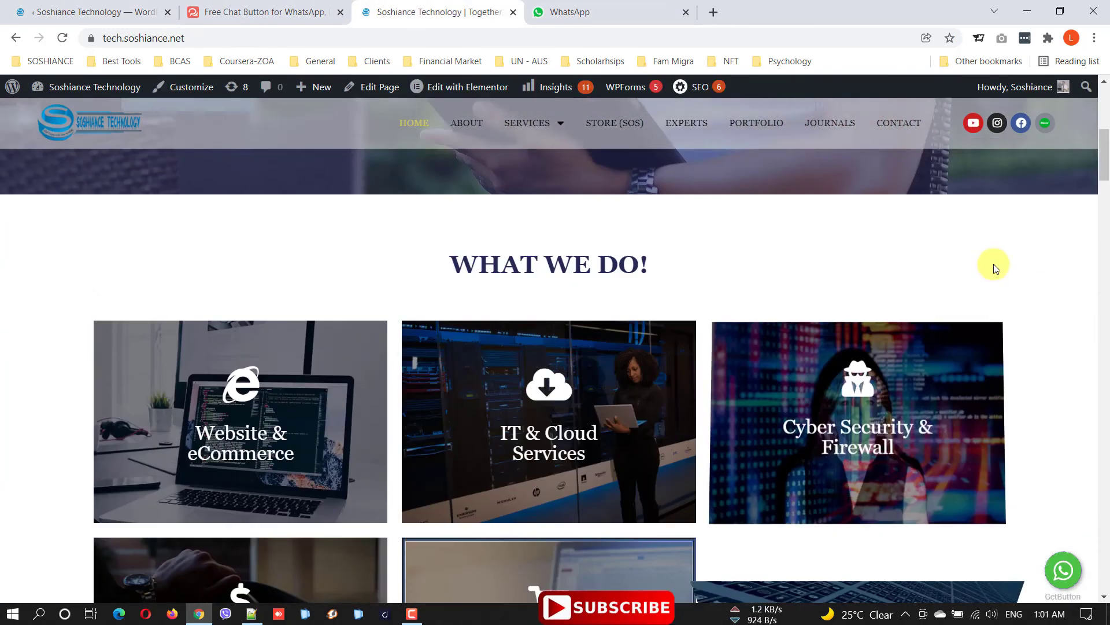
pyautogui.scroll(5, 993, 264)
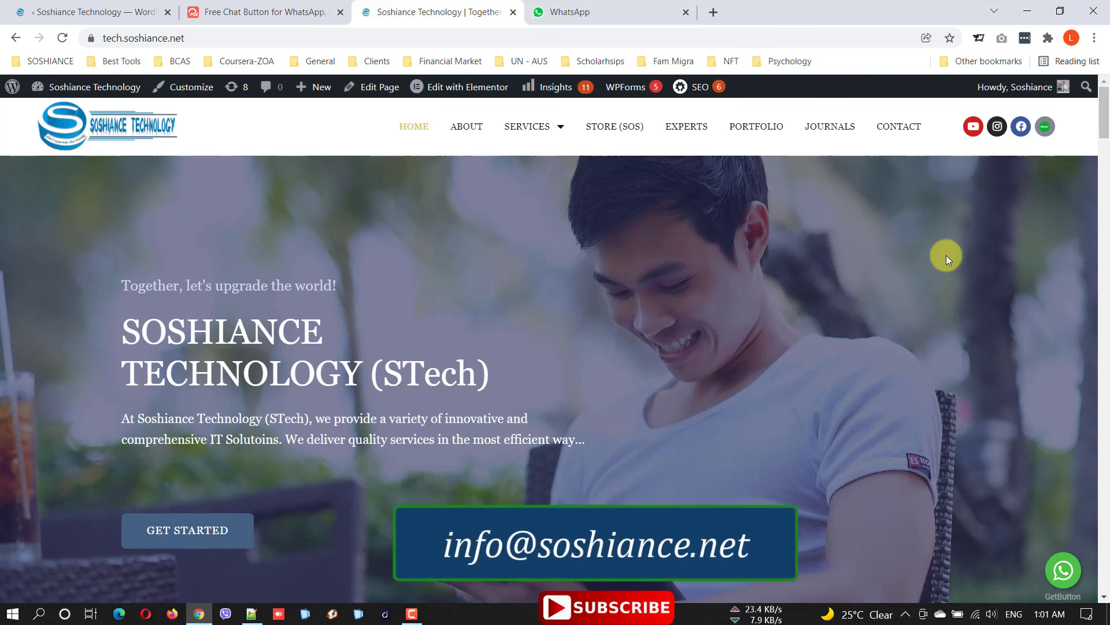
pyautogui.scroll(-8, 1074, 444)
pyautogui.scroll(2, 1062, 426)
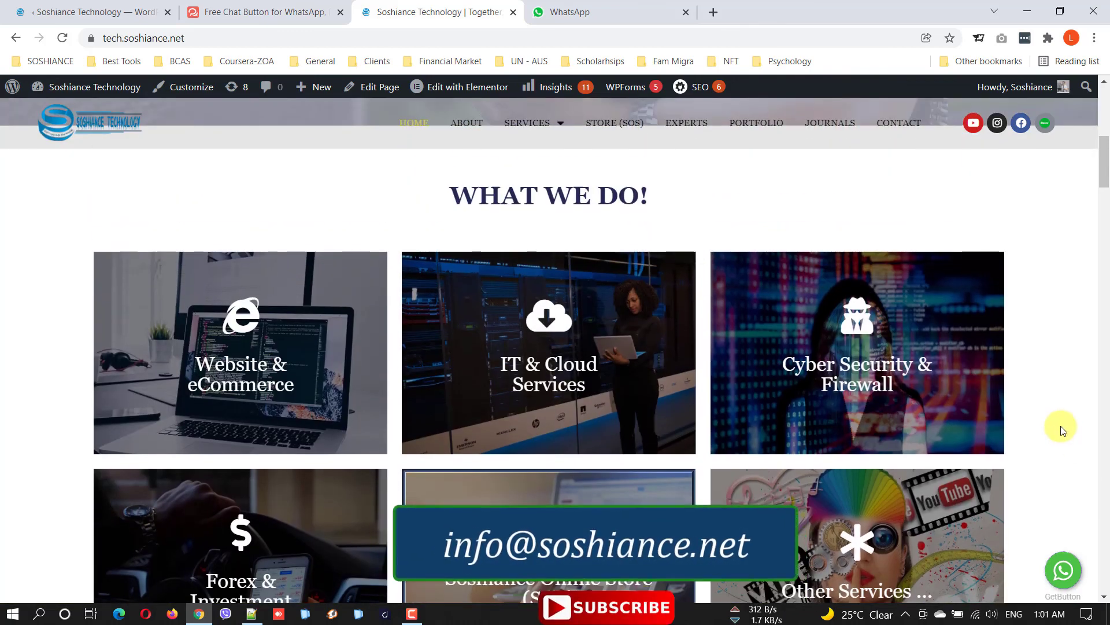
pyautogui.scroll(-2, 1061, 426)
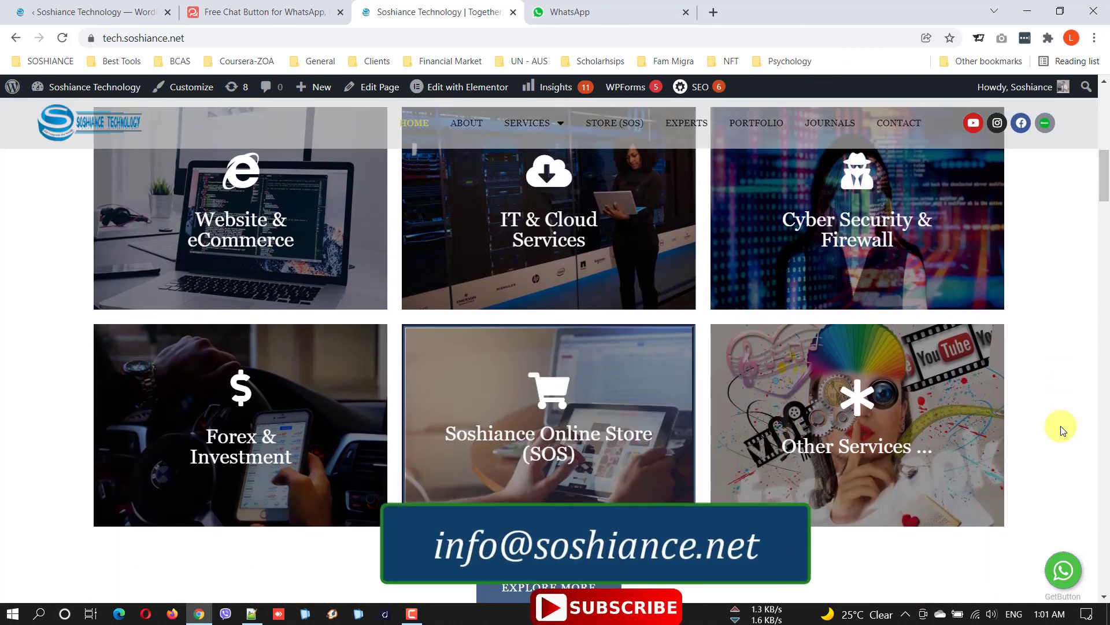